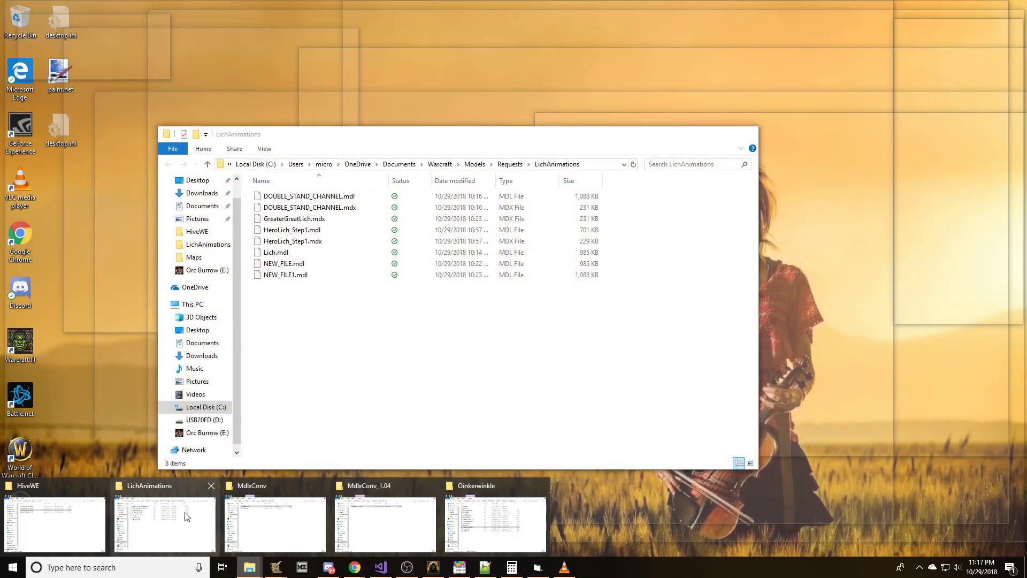
Launch MatrixEater3D.exe from the MatrixEaterV1.20.4 folder inside Downloads.
{"action": "mouse_move", "coordinate": [243, 564]}
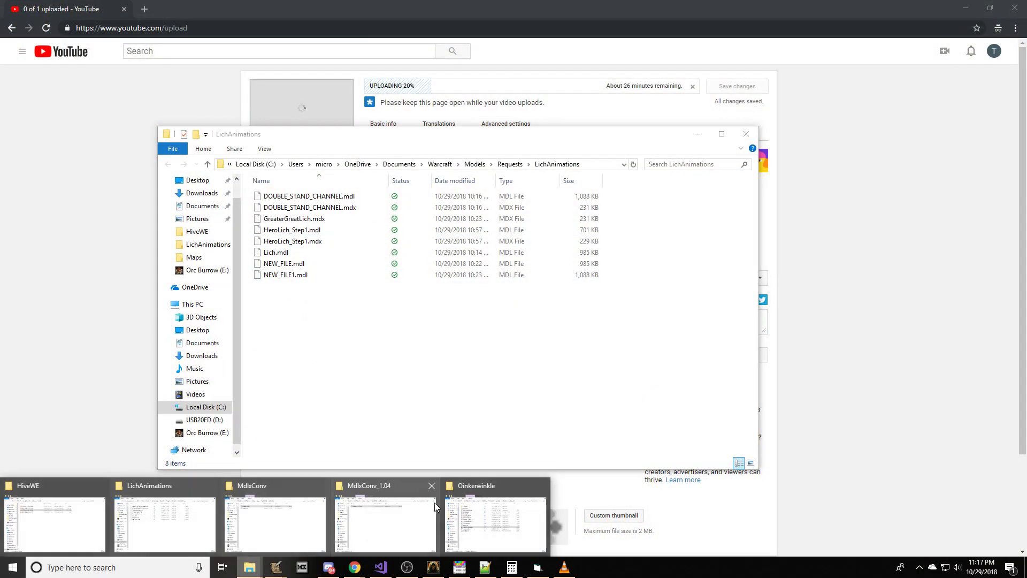
{"action": "mouse_move", "coordinate": [91, 503]}
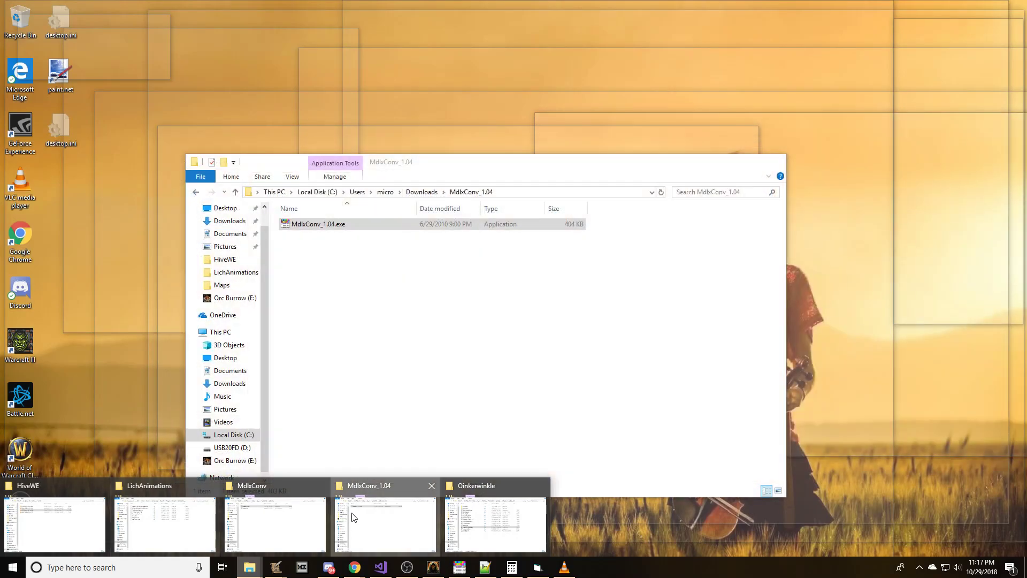
{"action": "left_click", "coordinate": [353, 518]}
{"action": "left_click", "coordinate": [422, 192]}
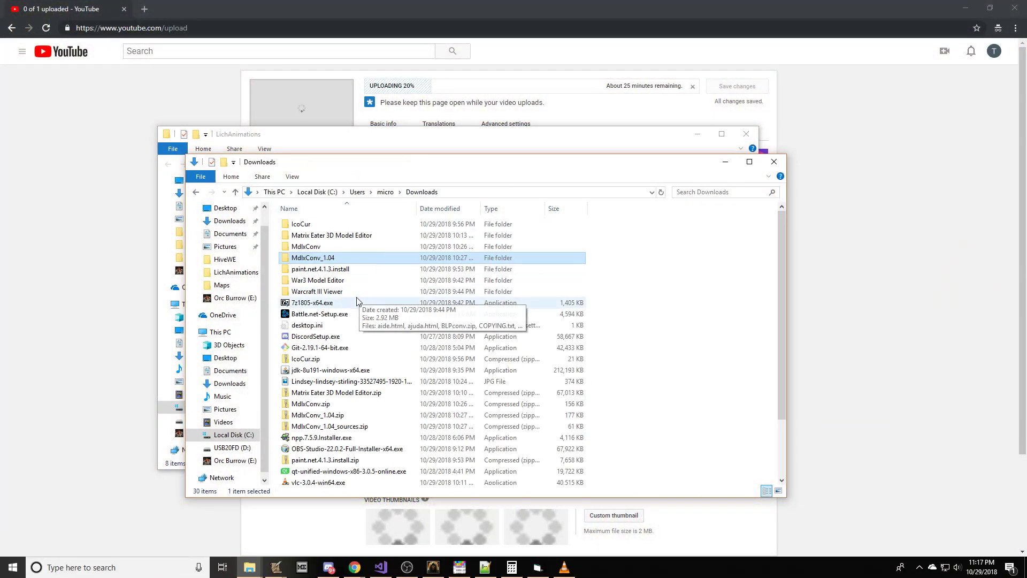
{"action": "double_click", "coordinate": [332, 235]}
{"action": "double_click", "coordinate": [321, 224]}
{"action": "double_click", "coordinate": [336, 405]}
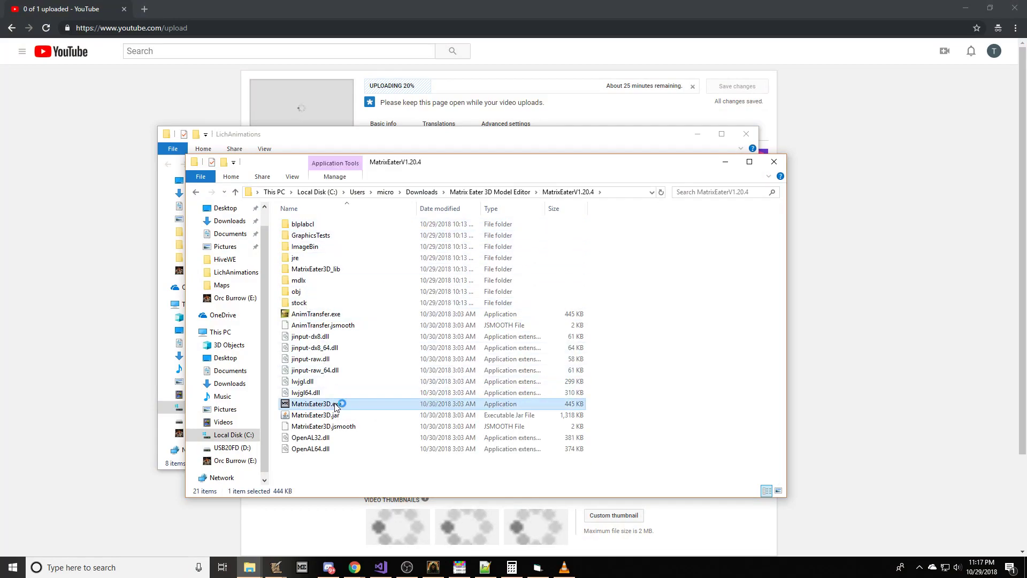
Switch to the Warcraft III World Editor and compare the GreaterGreatLich model's Stand Channel and Stand Alternate animations in the preview.
{"action": "mouse_move", "coordinate": [277, 570]}
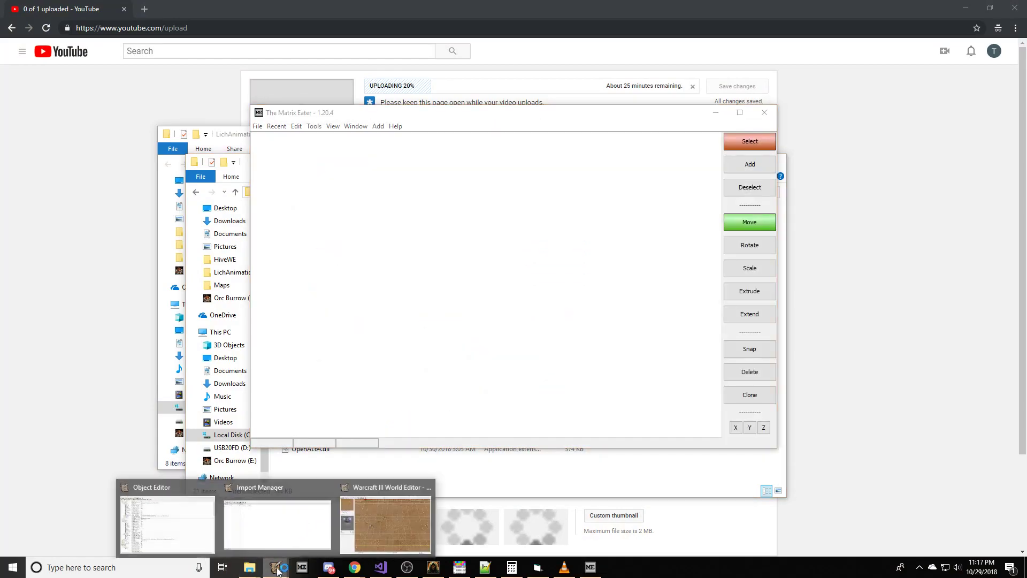
{"action": "left_click", "coordinate": [360, 519]}
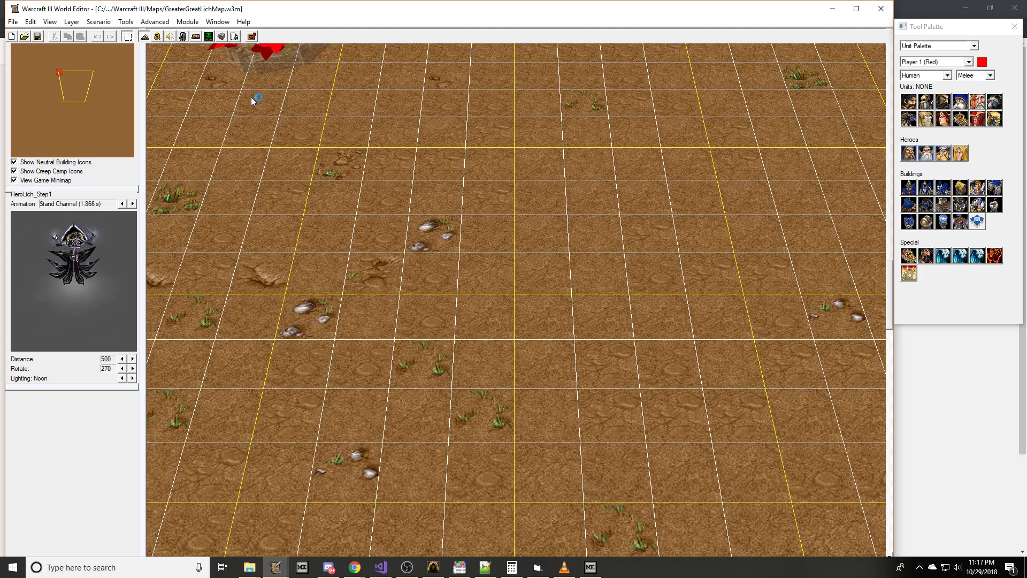
{"action": "left_click", "coordinate": [183, 37]}
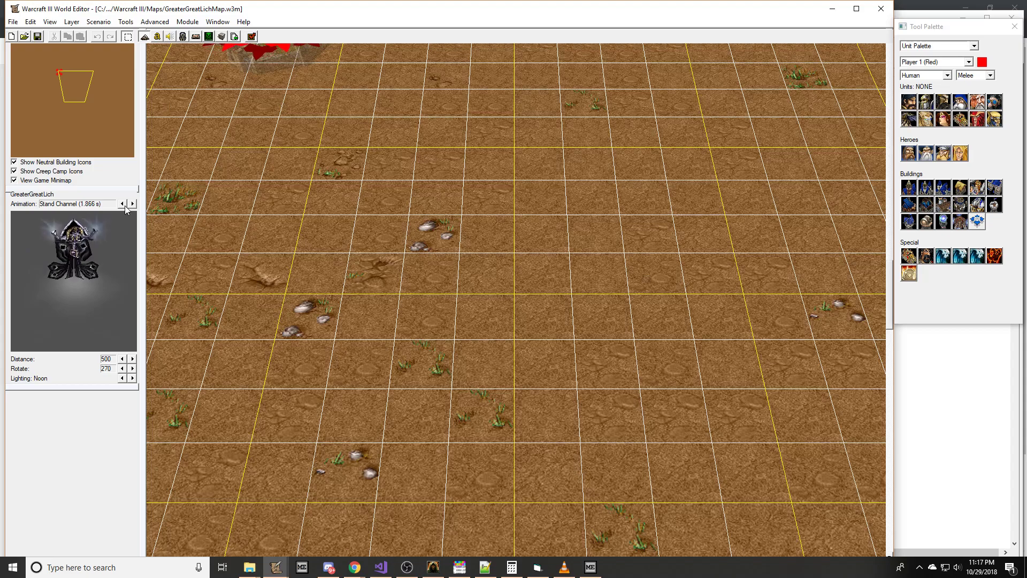
{"action": "left_click", "coordinate": [124, 205]}
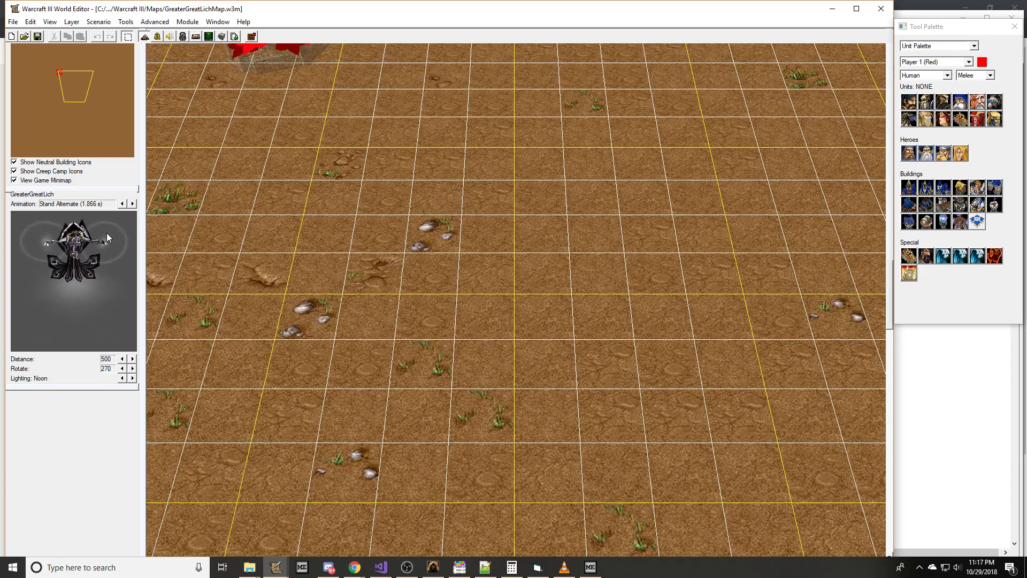
{"action": "left_click", "coordinate": [132, 204]}
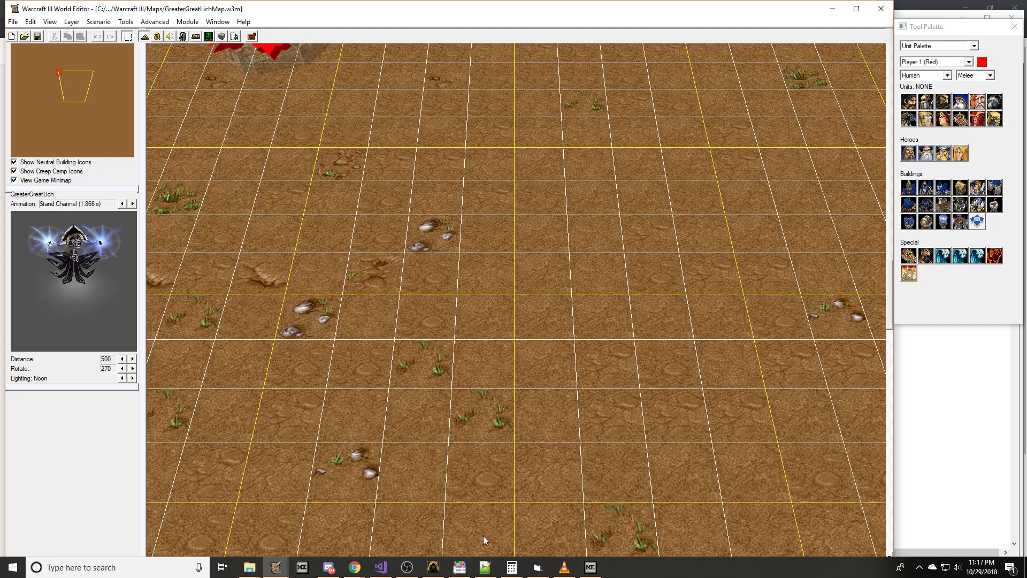
Switch to Matrix Eater, open Lich.mdl from the LichAnimations folder, and enlarge the program window.
{"action": "left_click", "coordinate": [590, 567]}
{"action": "left_click", "coordinate": [257, 127]}
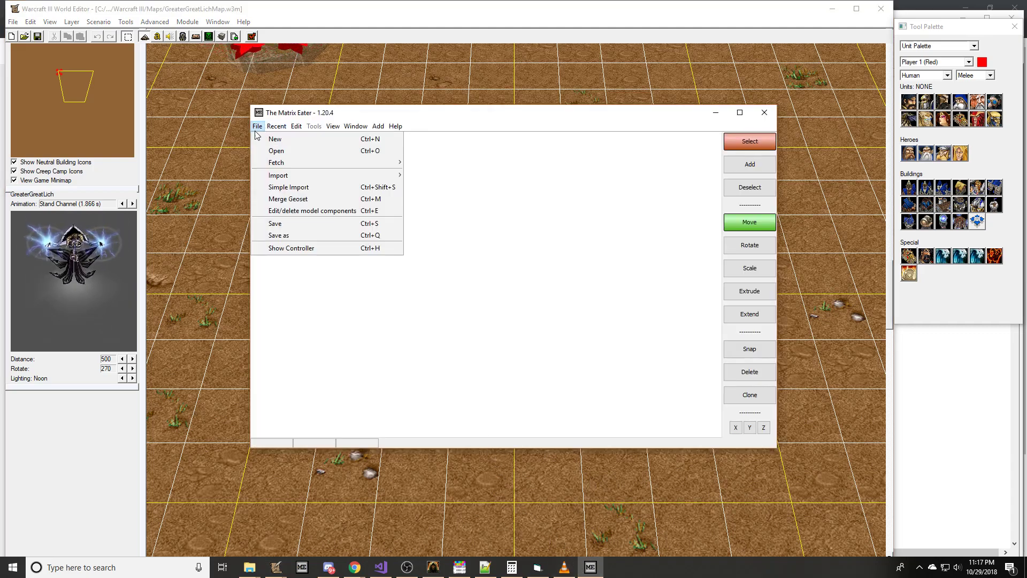
{"action": "left_click", "coordinate": [273, 149]}
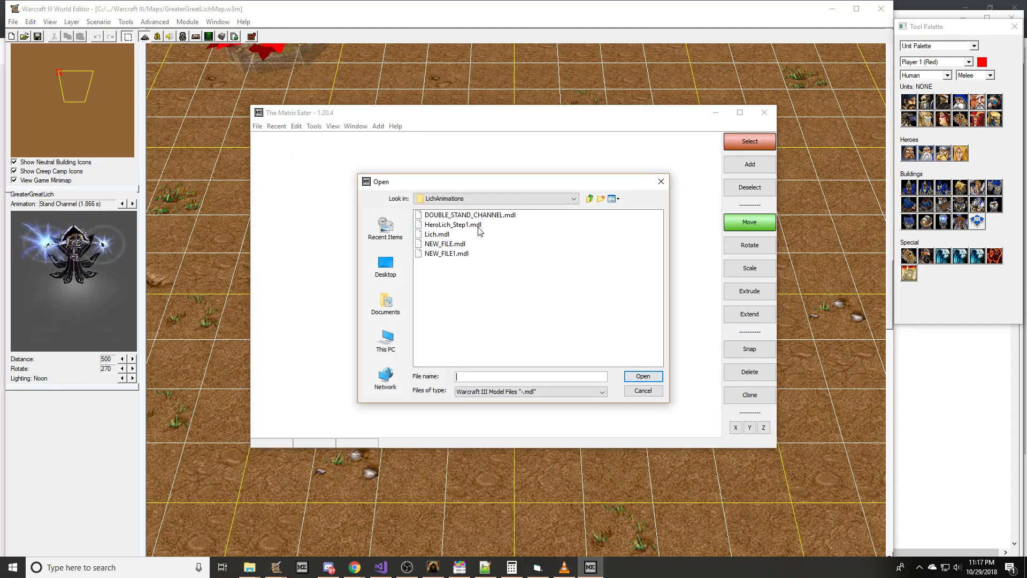
{"action": "left_click", "coordinate": [433, 235]}
{"action": "double_click", "coordinate": [434, 235]}
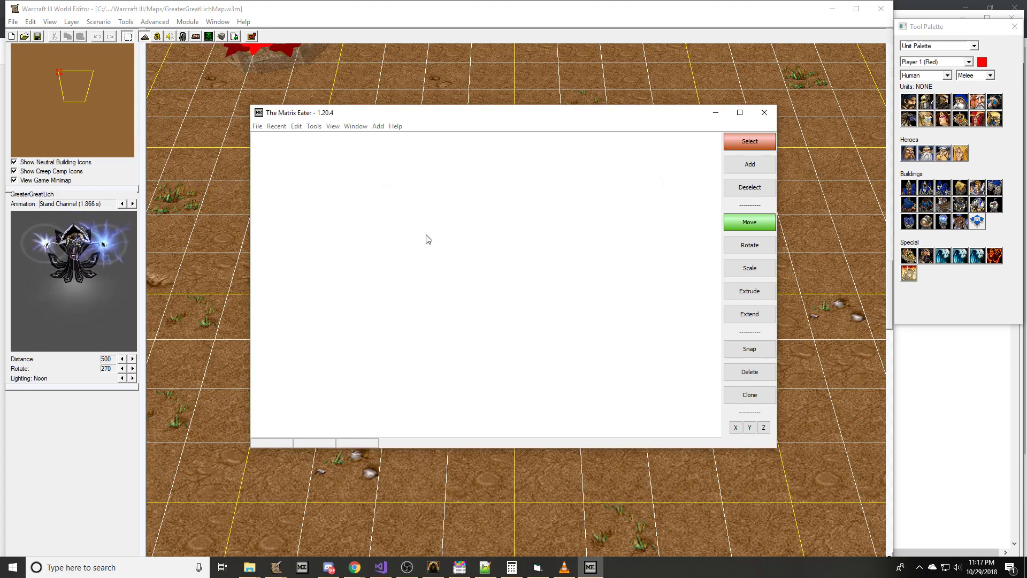
{"action": "left_click_drag", "start_coordinate": [349, 122], "coordinate": [224, 30]}
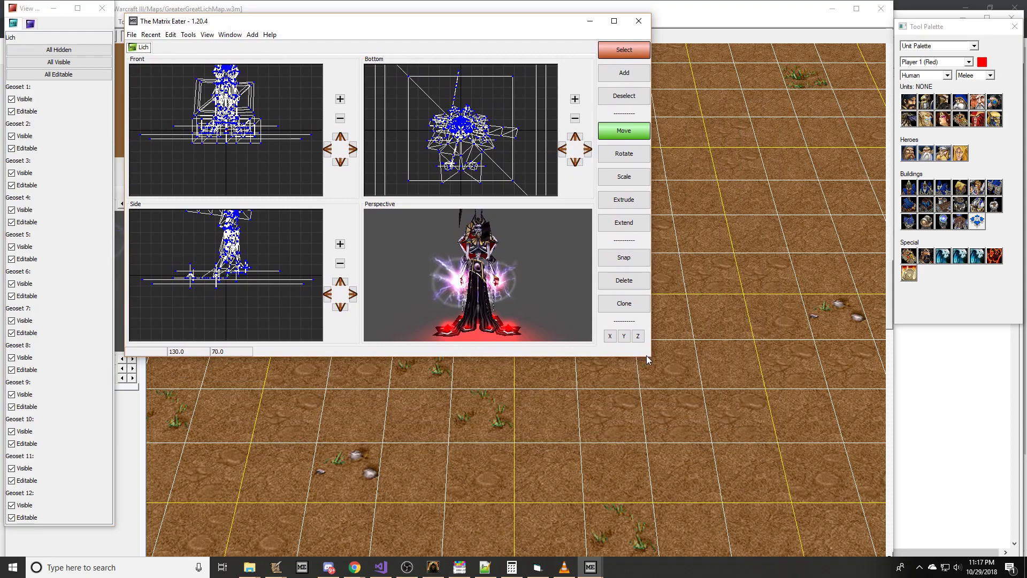
{"action": "left_click_drag", "start_coordinate": [651, 359], "coordinate": [924, 524]}
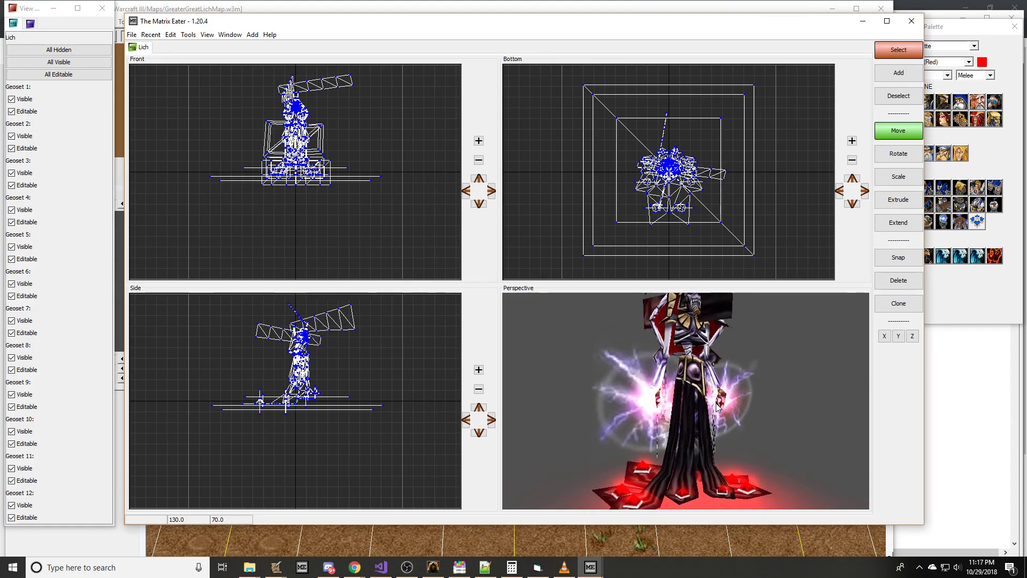
Isolate Geoset 6 and Geoset 9 to examine the lightning planes around the Lich's hands.
{"action": "left_click", "coordinate": [62, 49]}
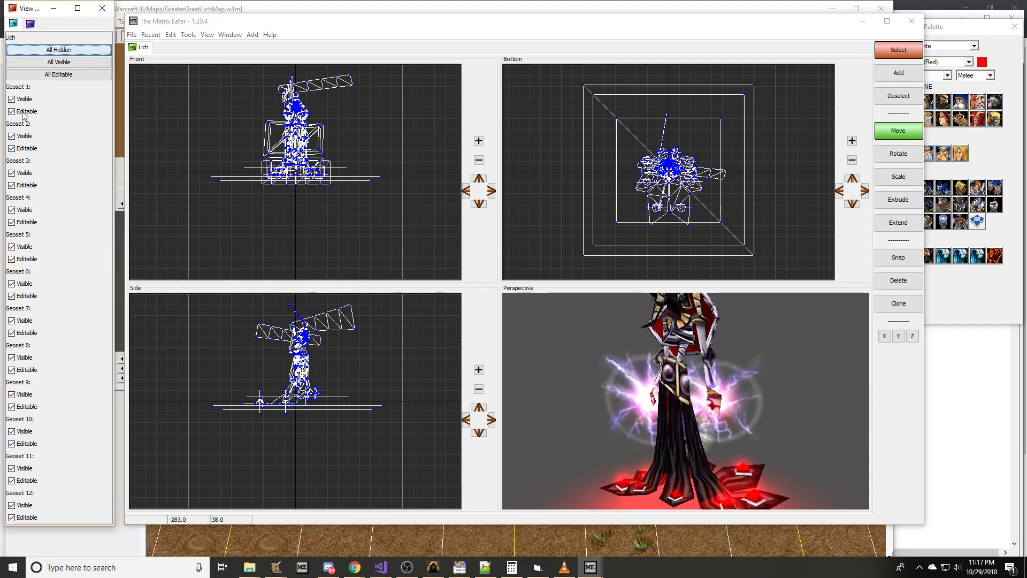
{"action": "left_click", "coordinate": [39, 406]}
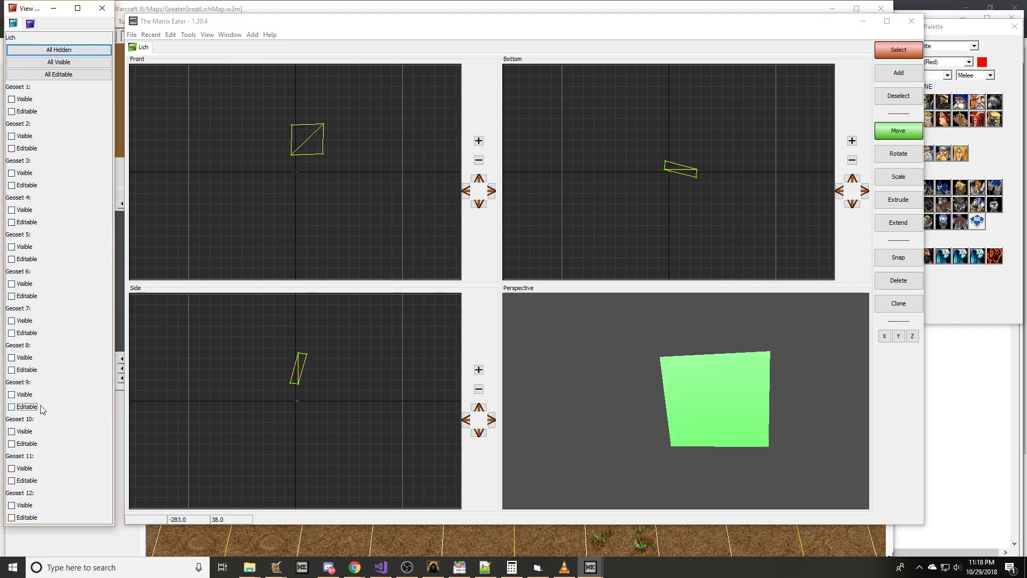
{"action": "left_click", "coordinate": [25, 284]}
{"action": "left_click", "coordinate": [26, 296]}
{"action": "left_click_drag", "start_coordinate": [620, 375], "coordinate": [654, 369]}
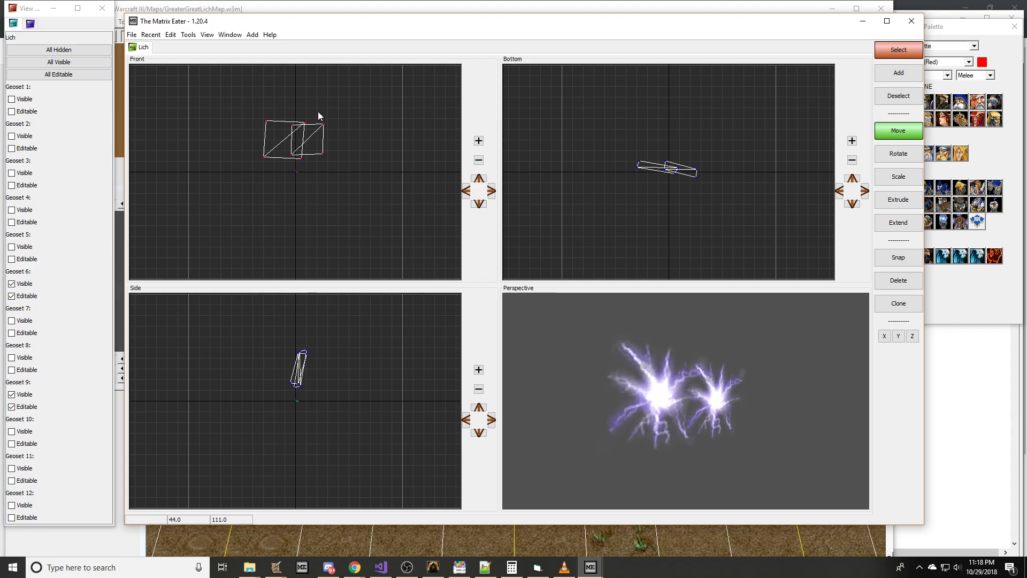
Try moving the outer vertices of one lightning plane, undo the move, and make all geosets editable again.
{"action": "right_click_drag", "start_coordinate": [357, 171], "coordinate": [376, 139]}
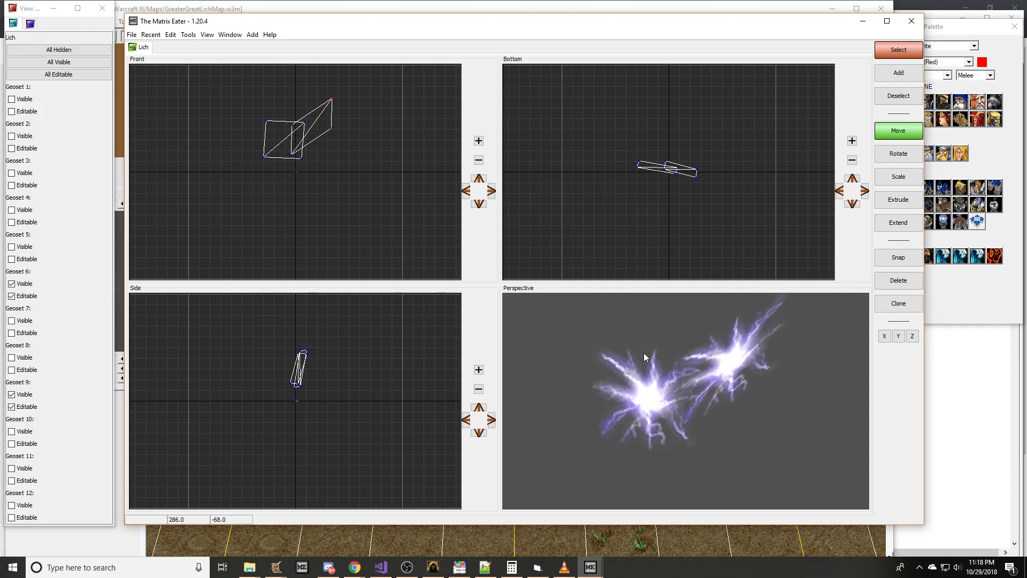
{"action": "key", "text": "ctrl+z"}
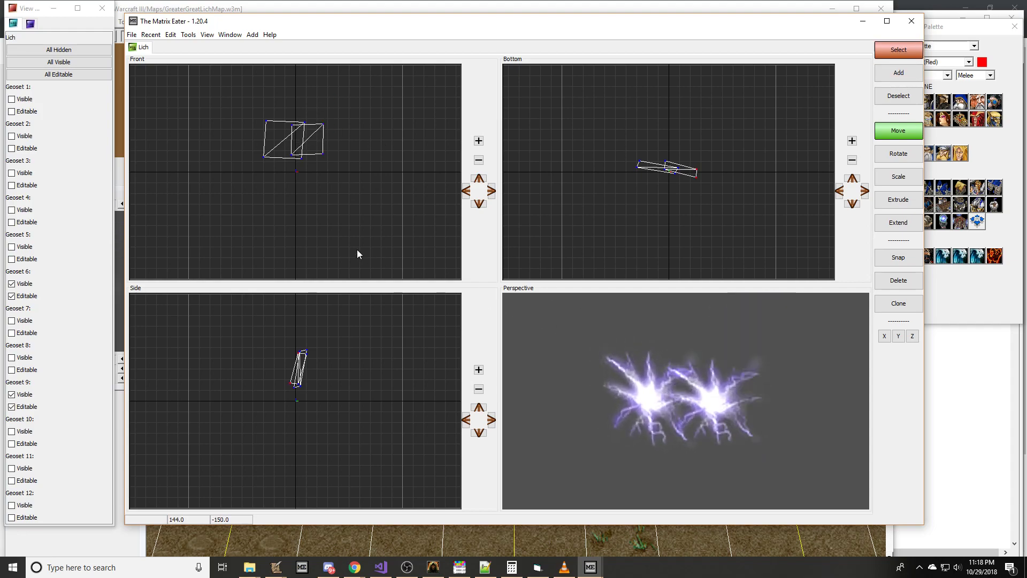
{"action": "left_click", "coordinate": [49, 74]}
{"action": "left_click_drag", "start_coordinate": [615, 376], "coordinate": [634, 376]}
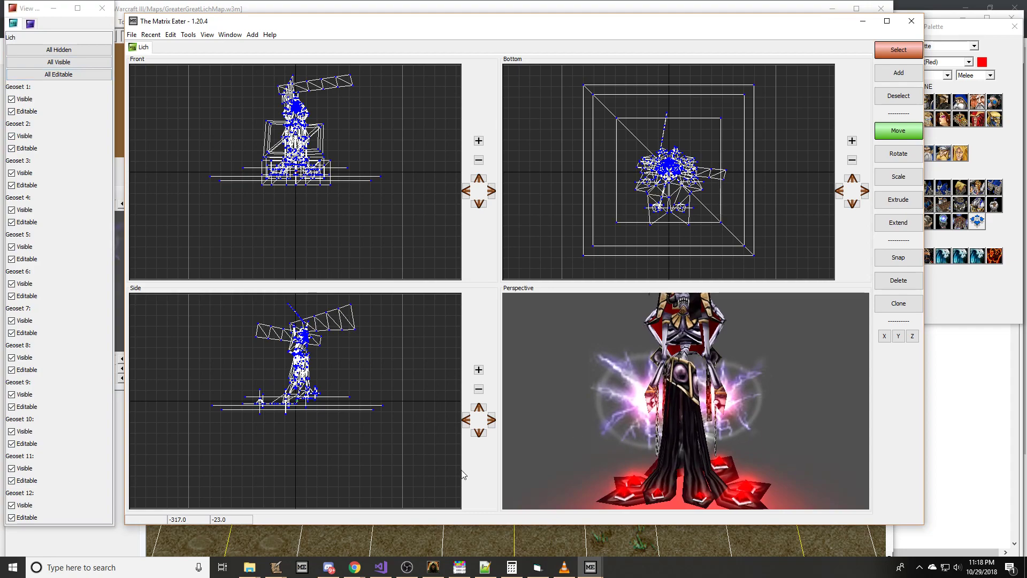
Switch to the World Editor and preview the GreaterGreatLich model's Stand Alternate animation against Stand Channel.
{"action": "left_click", "coordinate": [444, 532]}
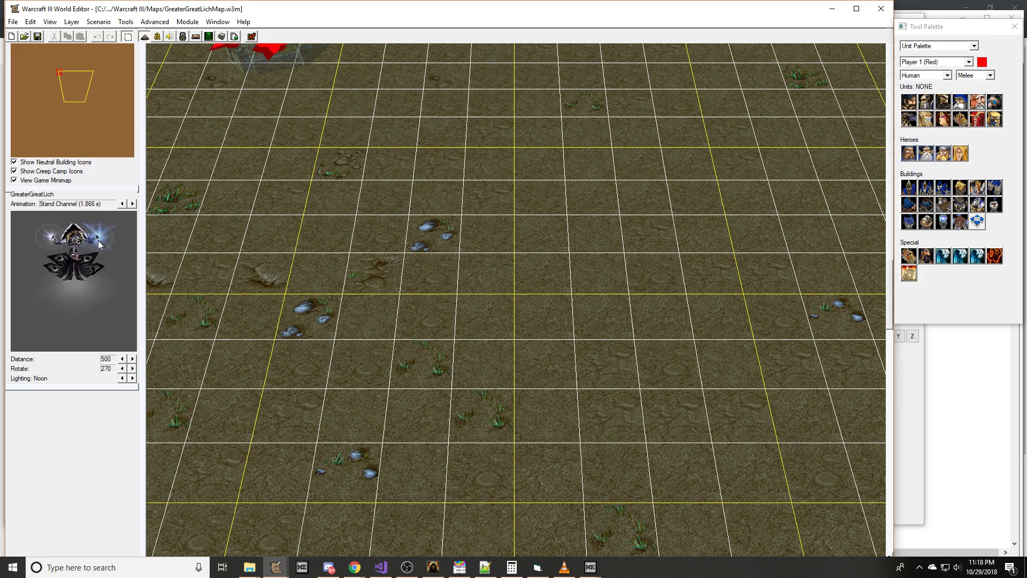
{"action": "left_click", "coordinate": [122, 203]}
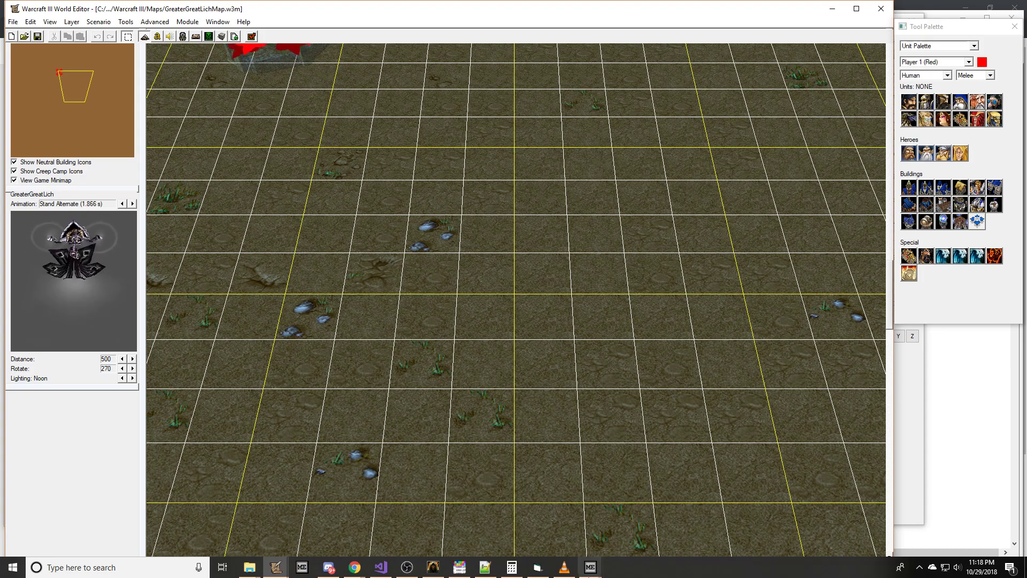
Return to Matrix Eater and start importing Lich.mdl from file into the open Lich model.
{"action": "left_click", "coordinate": [590, 567]}
{"action": "left_click", "coordinate": [540, 527]}
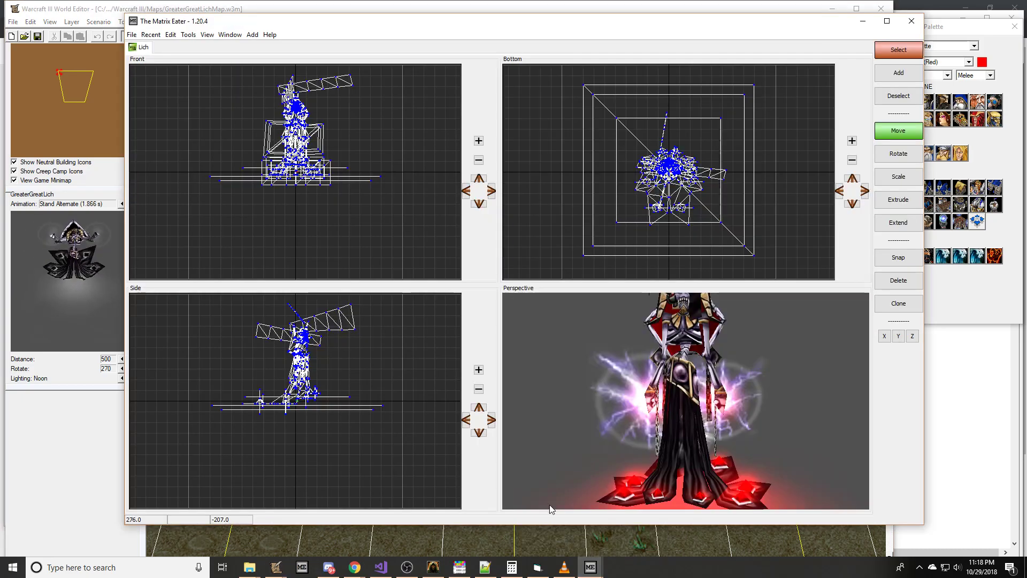
{"action": "left_click", "coordinate": [131, 35]}
{"action": "mouse_move", "coordinate": [152, 84]}
{"action": "left_click", "coordinate": [307, 84]}
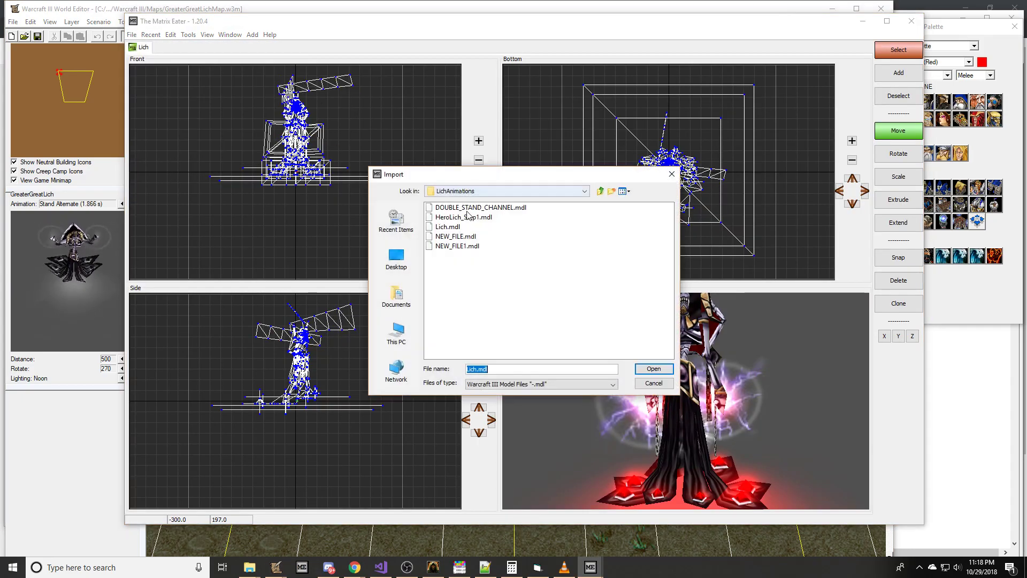
{"action": "double_click", "coordinate": [450, 232]}
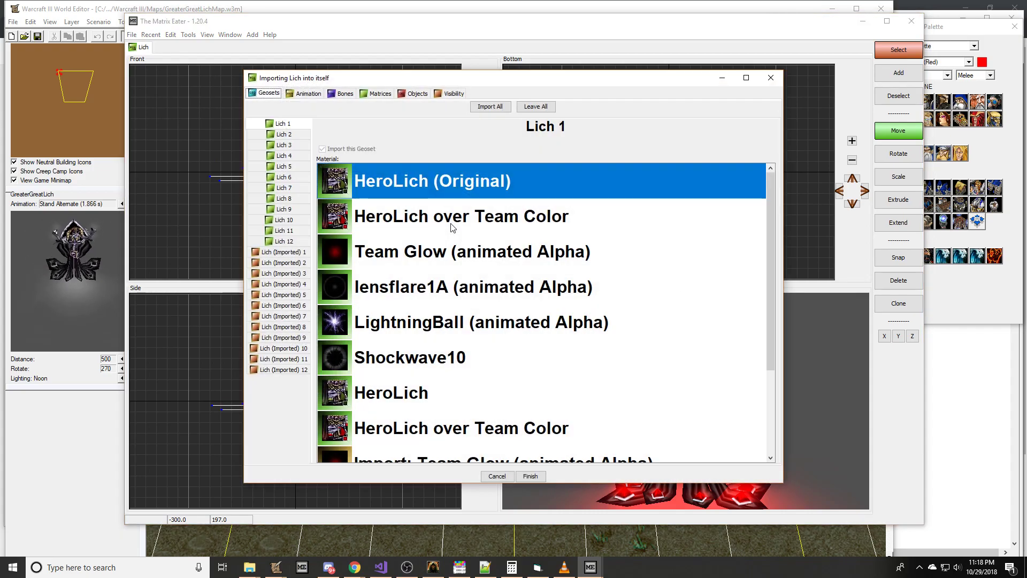
Leave out all imported geosets, then check the settings of Lich (Imported) 1 and the original Lich 1.
{"action": "left_click", "coordinate": [535, 107]}
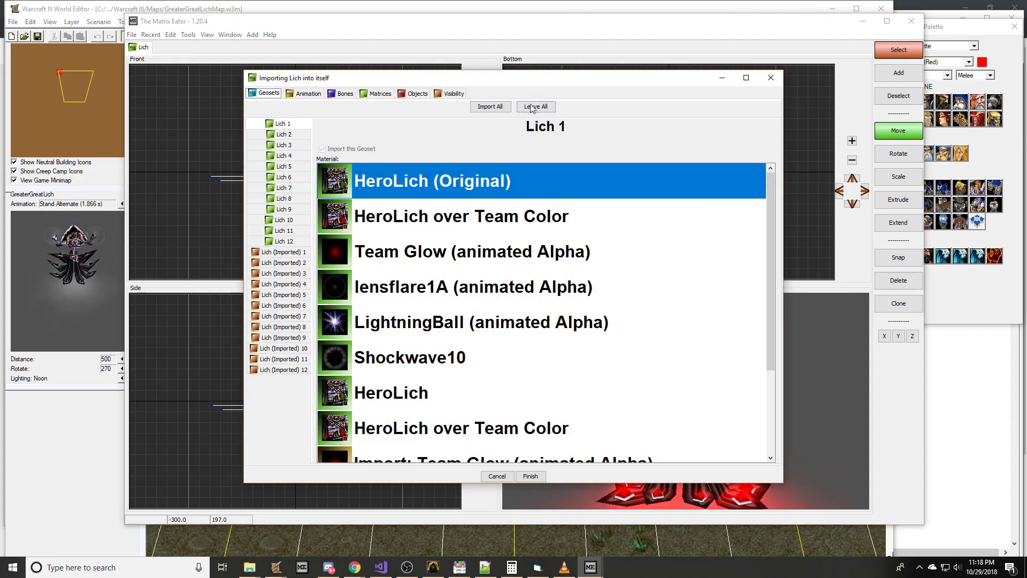
{"action": "left_click", "coordinate": [286, 255]}
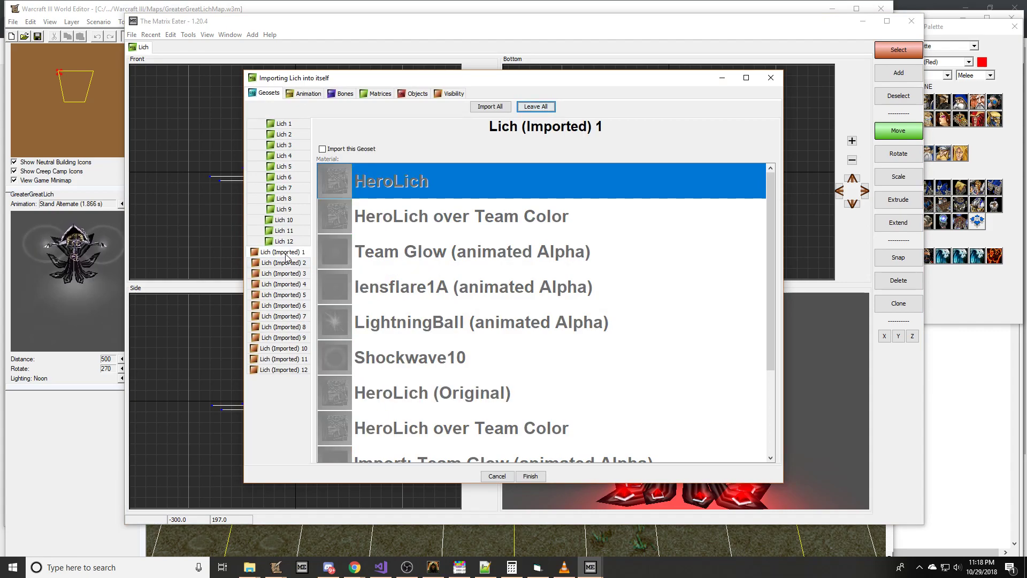
{"action": "left_click", "coordinate": [283, 123]}
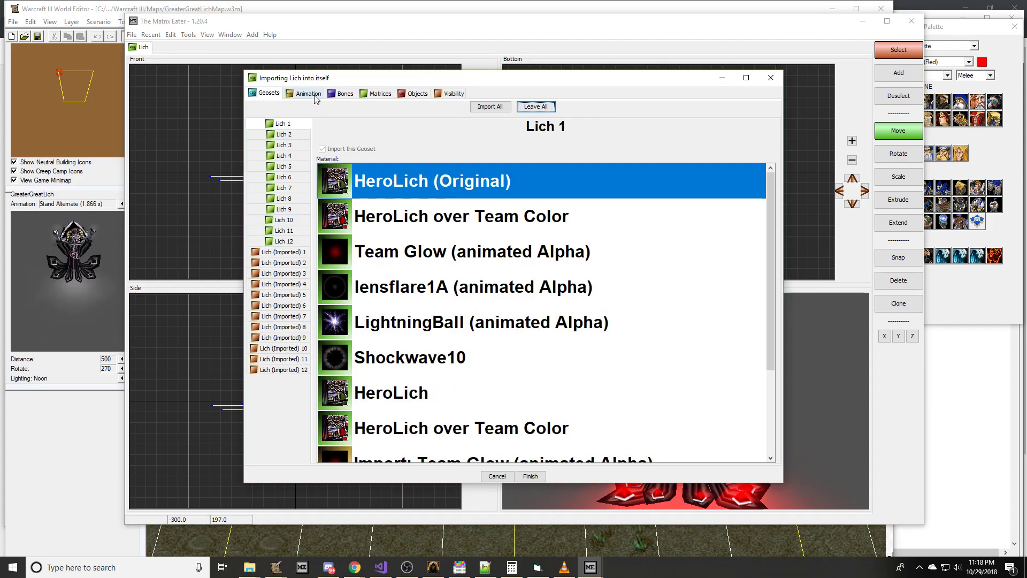
Exclude all animations from the import except Stand Channel, and import that sequence renamed to Stand Alternate.
{"action": "left_click", "coordinate": [310, 93]}
{"action": "left_click", "coordinate": [536, 106]}
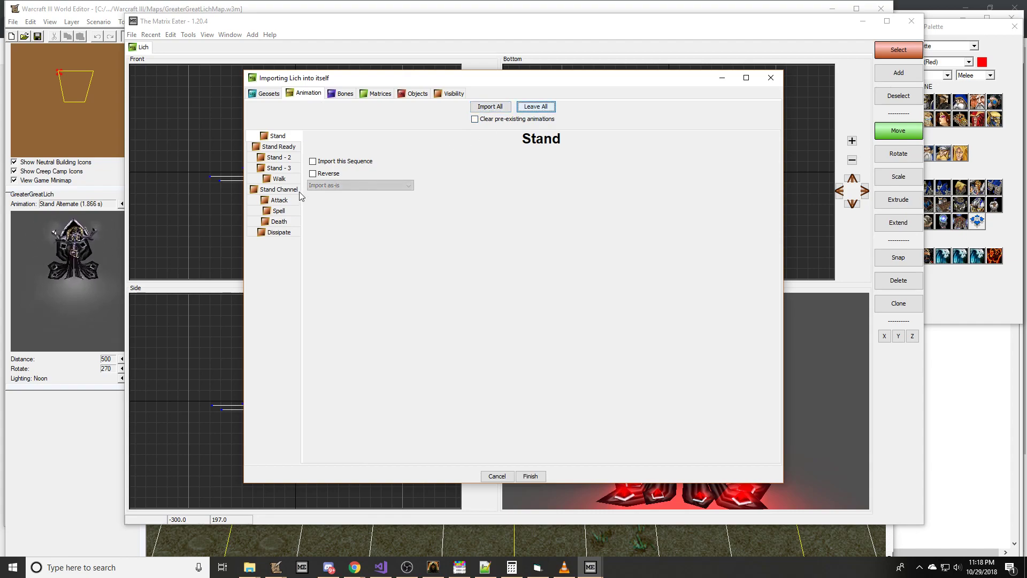
{"action": "left_click", "coordinate": [278, 190]}
{"action": "left_click", "coordinate": [353, 185]}
{"action": "left_click", "coordinate": [343, 202]}
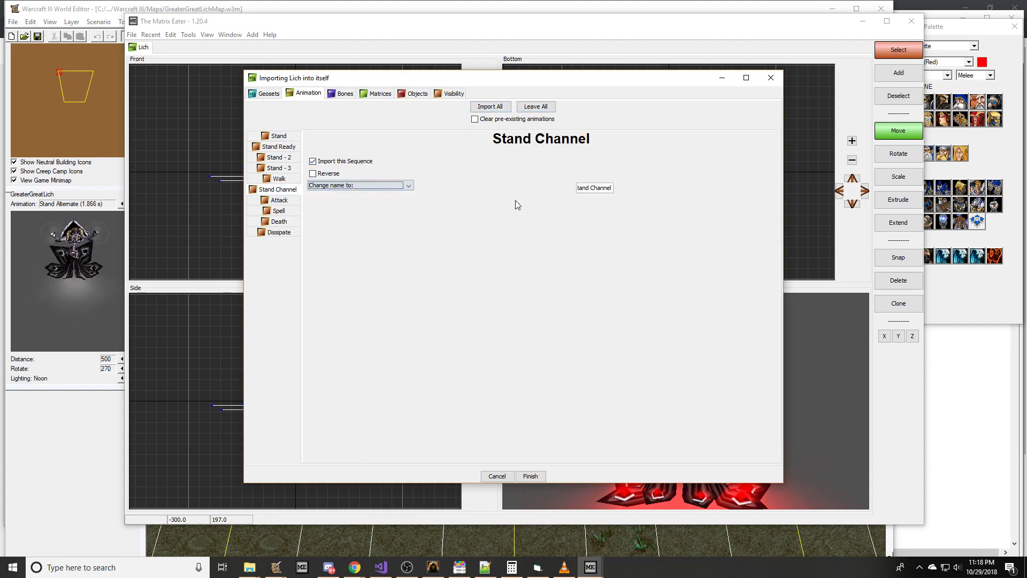
{"action": "type", "text": "Alternate"}
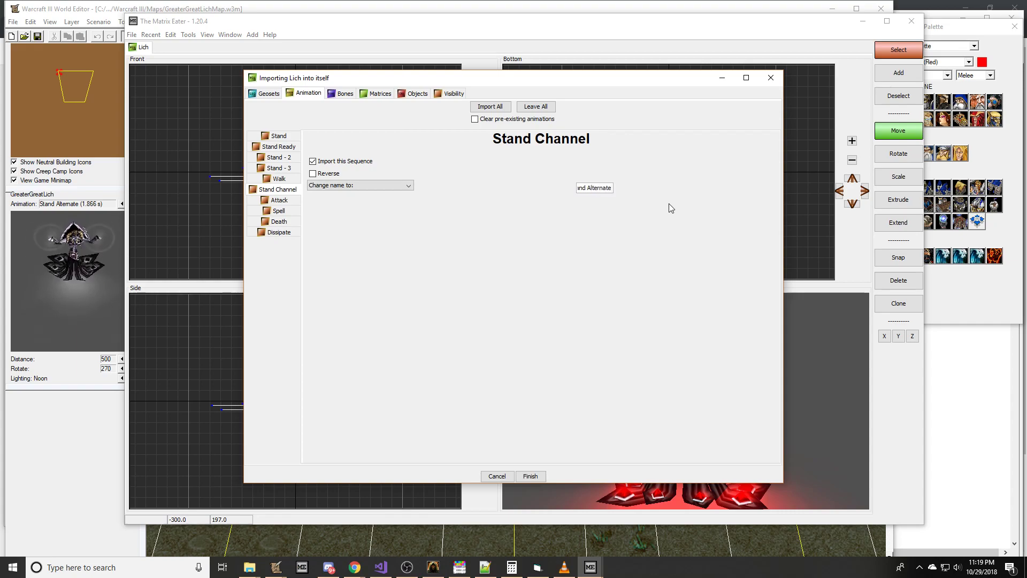
Set all bones to import motion to the pre-existing bones, with the import window maximized and the bone list widened.
{"action": "left_click", "coordinate": [342, 95]}
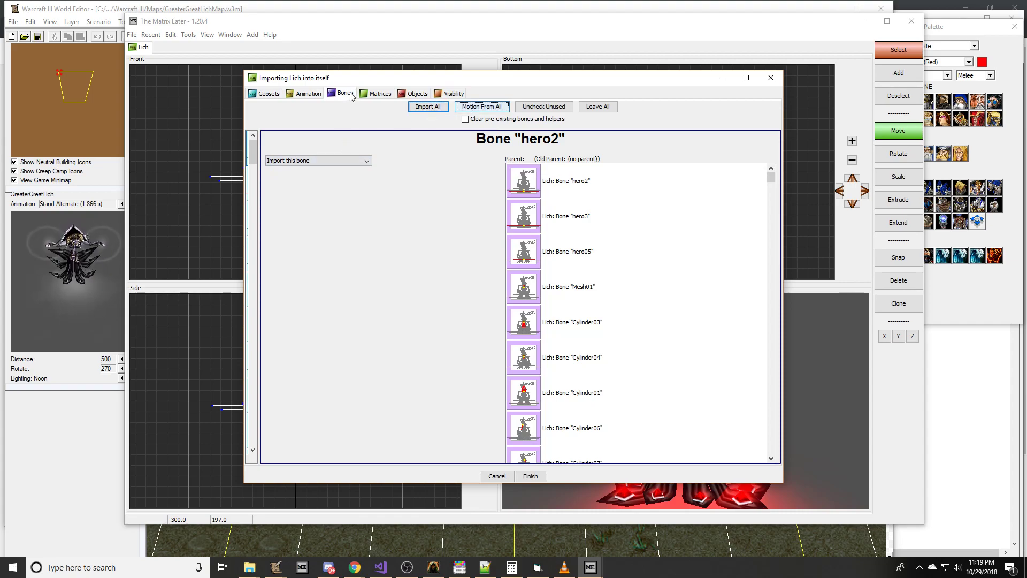
{"action": "double_click", "coordinate": [361, 81]}
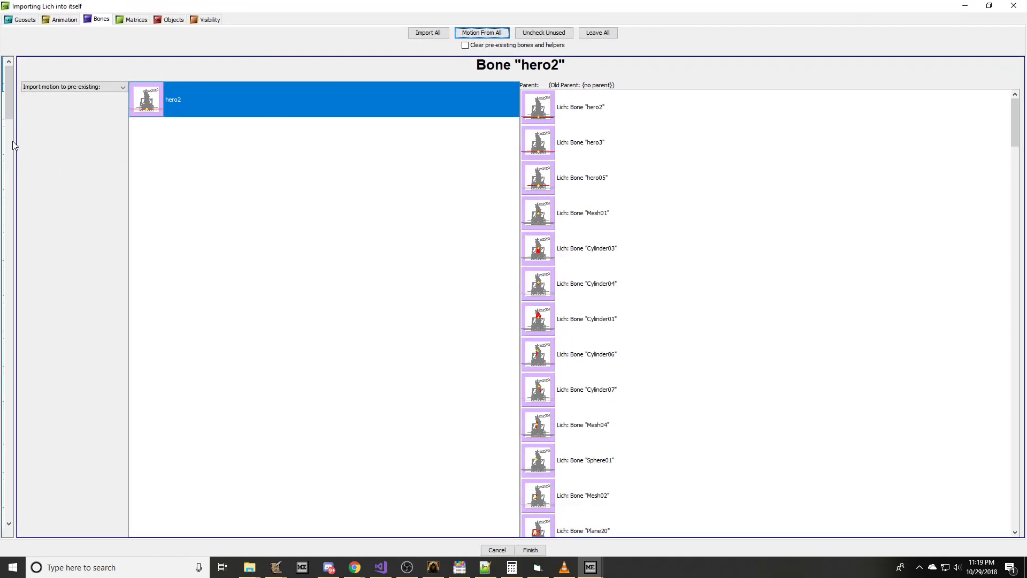
{"action": "left_click_drag", "start_coordinate": [14, 137], "coordinate": [107, 139]}
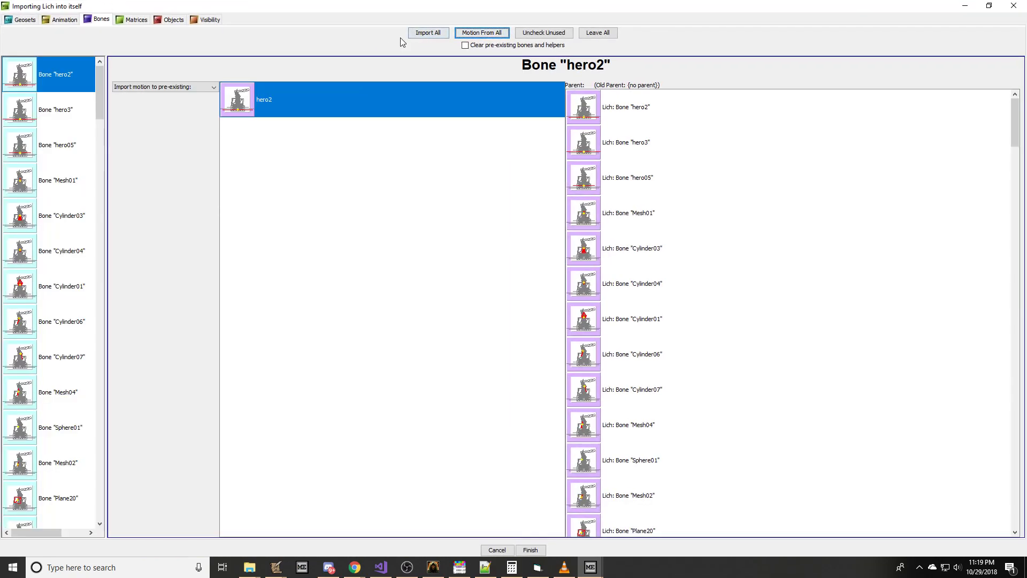
Examine the materials of all imported geosets, from Lich (Imported) 1 through Lich (Imported) 12.
{"action": "left_click", "coordinate": [22, 22]}
{"action": "left_click", "coordinate": [44, 183]}
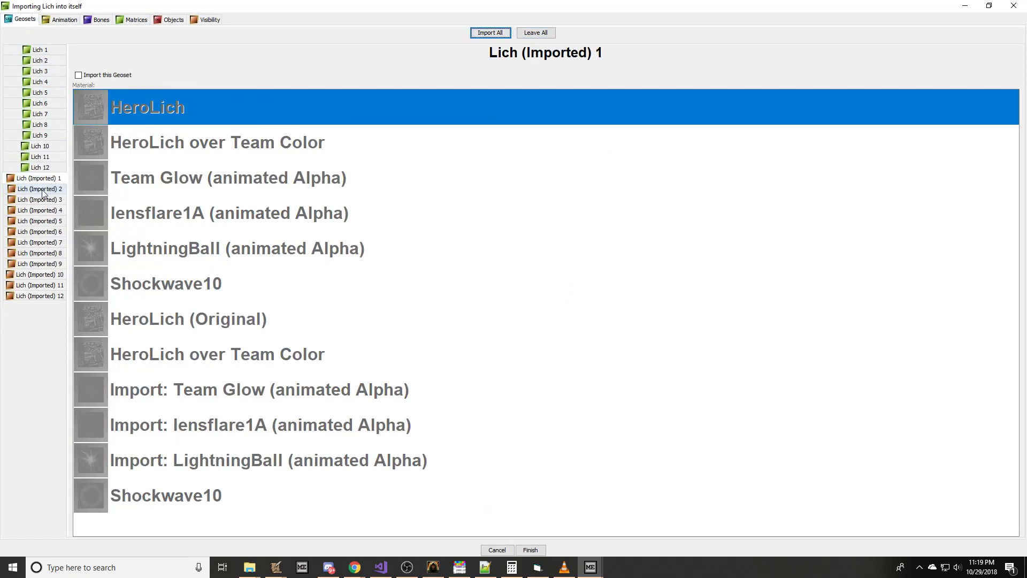
{"action": "left_click", "coordinate": [42, 190]}
{"action": "left_click", "coordinate": [40, 201]}
{"action": "left_click", "coordinate": [39, 211]}
{"action": "left_click", "coordinate": [38, 222]}
{"action": "left_click", "coordinate": [38, 233]}
{"action": "left_click", "coordinate": [39, 242]}
{"action": "left_click", "coordinate": [40, 253]}
{"action": "left_click", "coordinate": [41, 264]}
{"action": "left_click", "coordinate": [42, 274]}
{"action": "left_click", "coordinate": [42, 285]}
{"action": "left_click", "coordinate": [43, 296]}
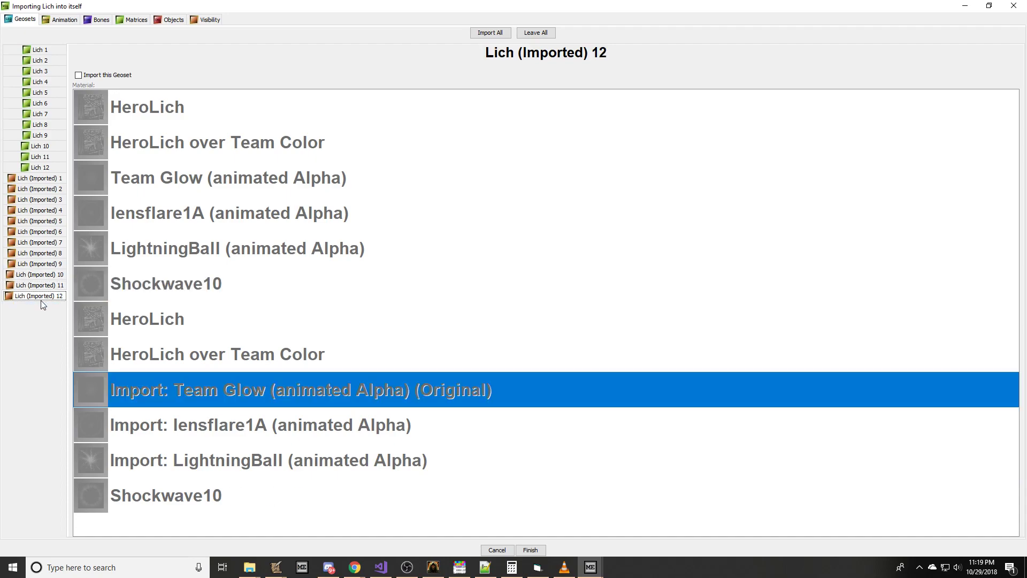
Go back through the imported geosets and include Lich (Imported) 6, which uses the LightningBall material, in the import.
{"action": "left_click", "coordinate": [47, 285]}
{"action": "left_click", "coordinate": [48, 274]}
{"action": "left_click", "coordinate": [49, 264]}
{"action": "left_click", "coordinate": [51, 253]}
{"action": "left_click", "coordinate": [54, 243]}
{"action": "left_click", "coordinate": [57, 231]}
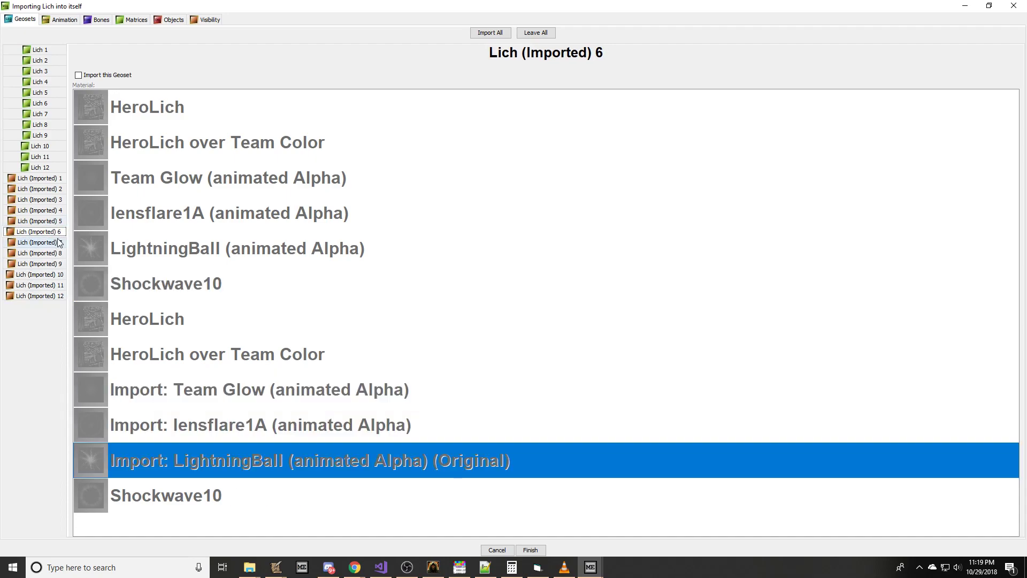
{"action": "left_click", "coordinate": [78, 76]}
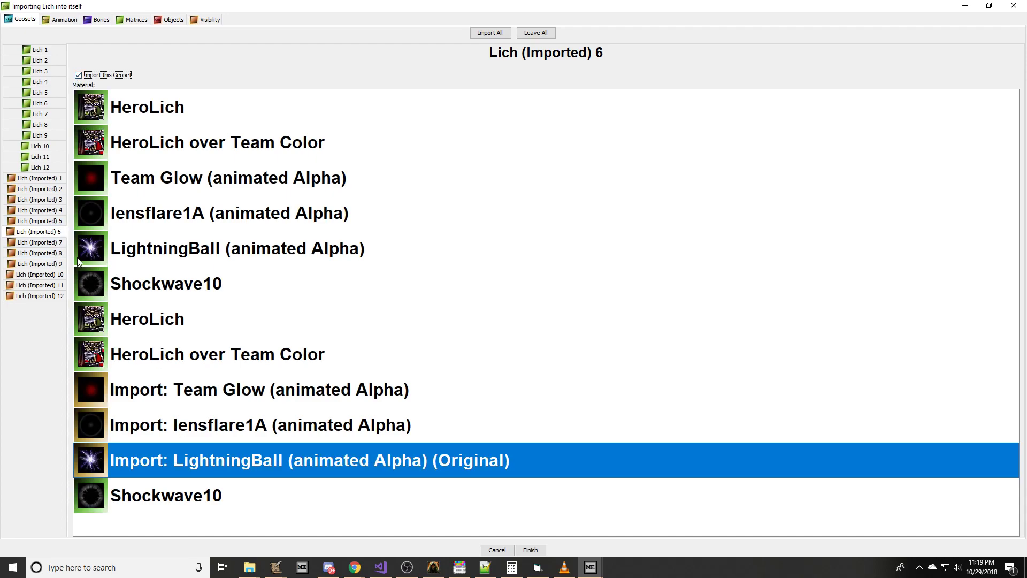
Find the other imported geoset with the LightningBall material and include Lich (Imported) 9 in the import.
{"action": "left_click", "coordinate": [59, 179]}
{"action": "left_click", "coordinate": [58, 189]}
{"action": "left_click", "coordinate": [56, 200]}
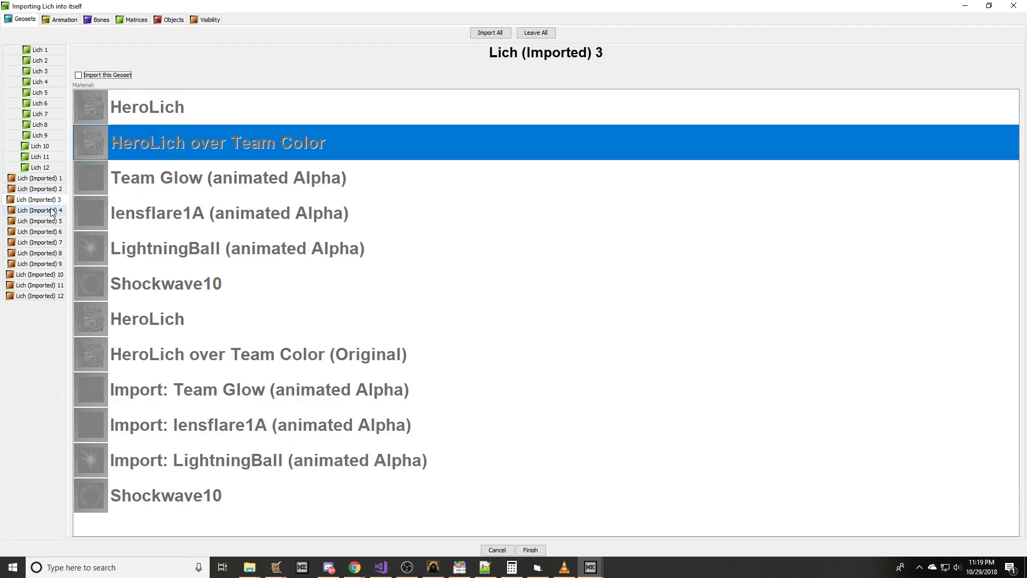
{"action": "left_click", "coordinate": [54, 211]}
{"action": "left_click", "coordinate": [53, 221]}
{"action": "left_click", "coordinate": [56, 233]}
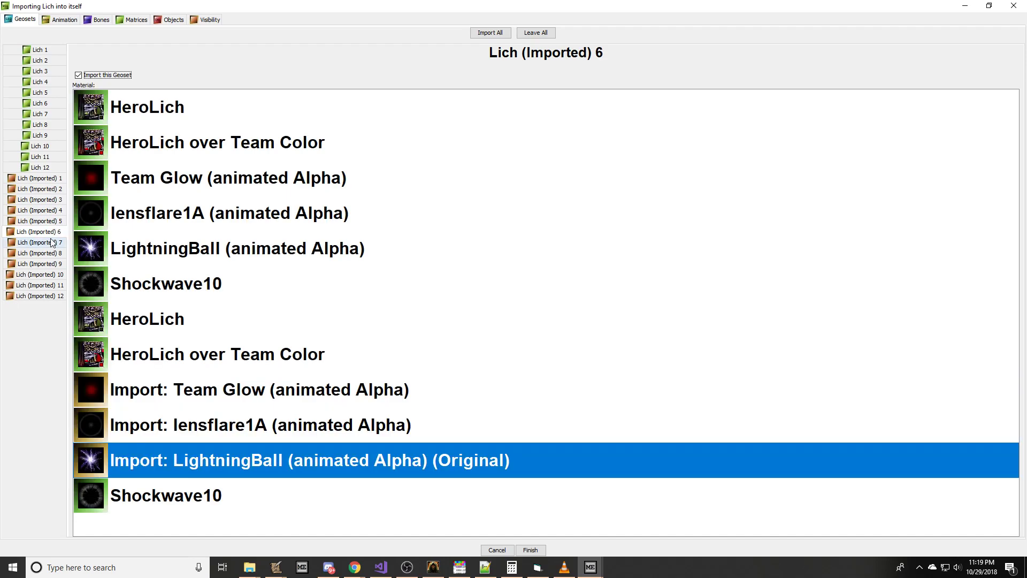
{"action": "left_click", "coordinate": [57, 243]}
{"action": "left_click", "coordinate": [56, 254]}
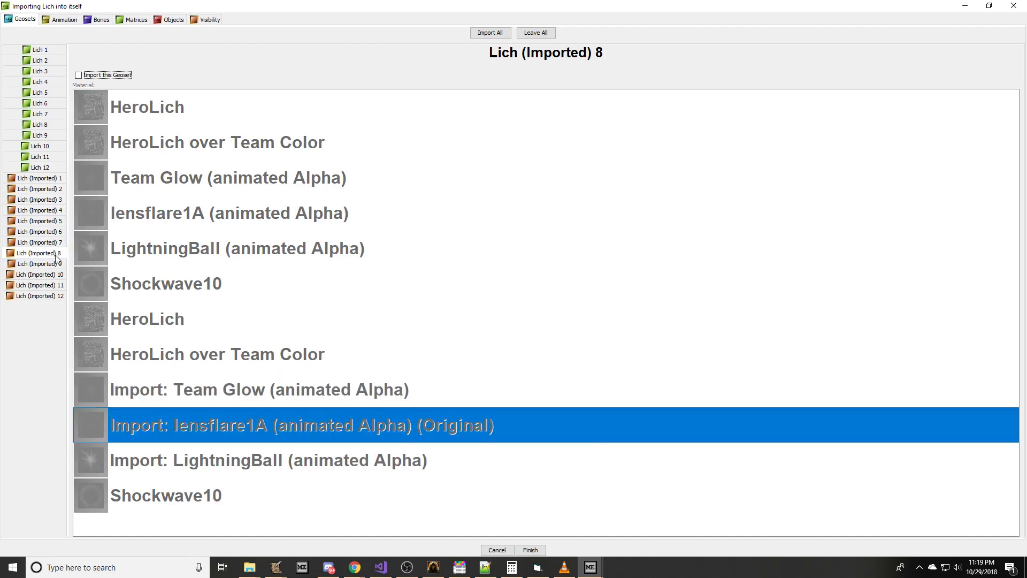
{"action": "left_click", "coordinate": [58, 264]}
{"action": "left_click", "coordinate": [55, 274]}
{"action": "left_click", "coordinate": [58, 268]}
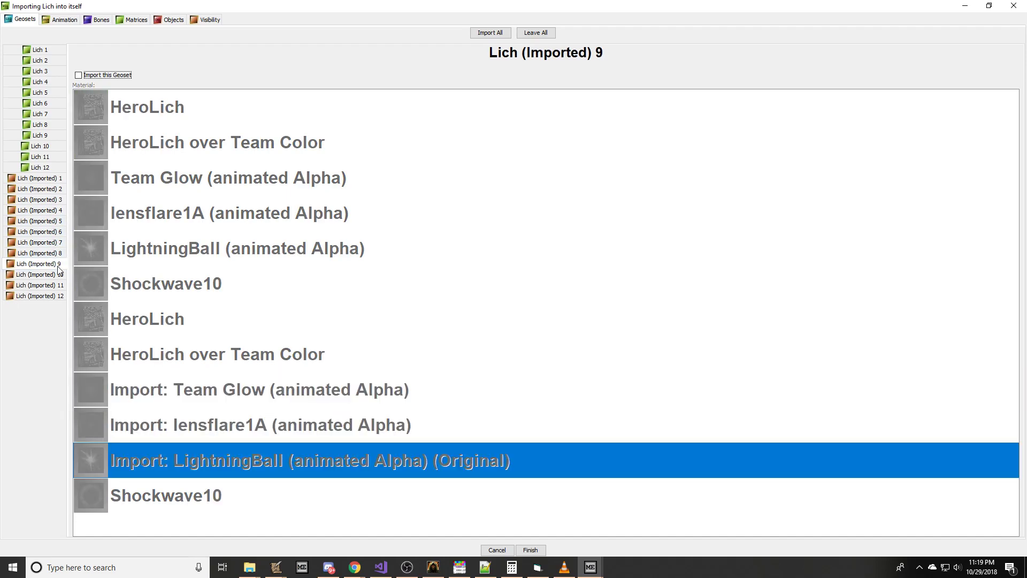
{"action": "left_click", "coordinate": [98, 75]}
Check the materials of Lich (Imported) 10, 11 and 12, and recheck the import settings of Lich (Imported) 9 and 6.
{"action": "left_click", "coordinate": [41, 275]}
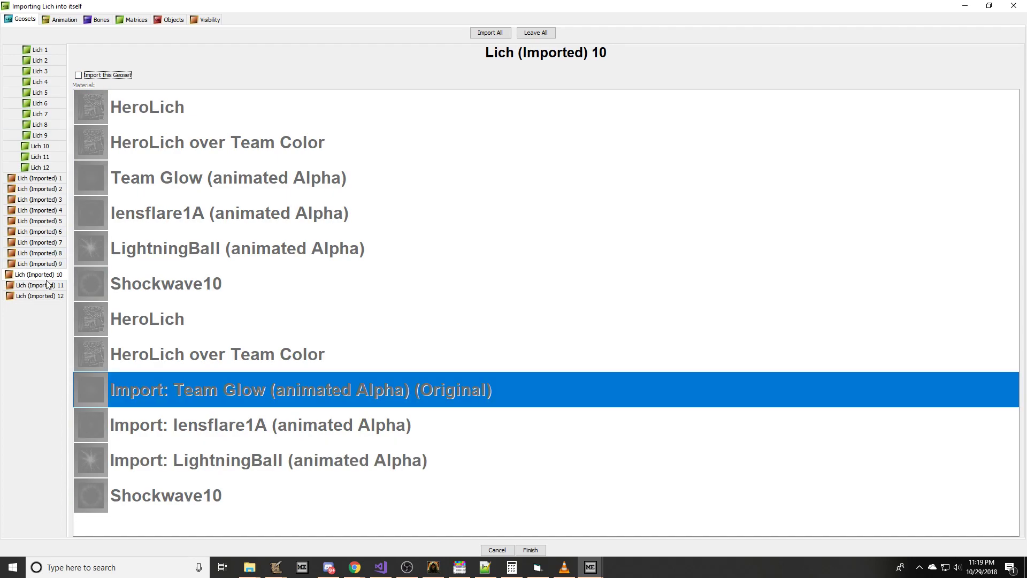
{"action": "left_click", "coordinate": [48, 286]}
{"action": "left_click", "coordinate": [49, 296]}
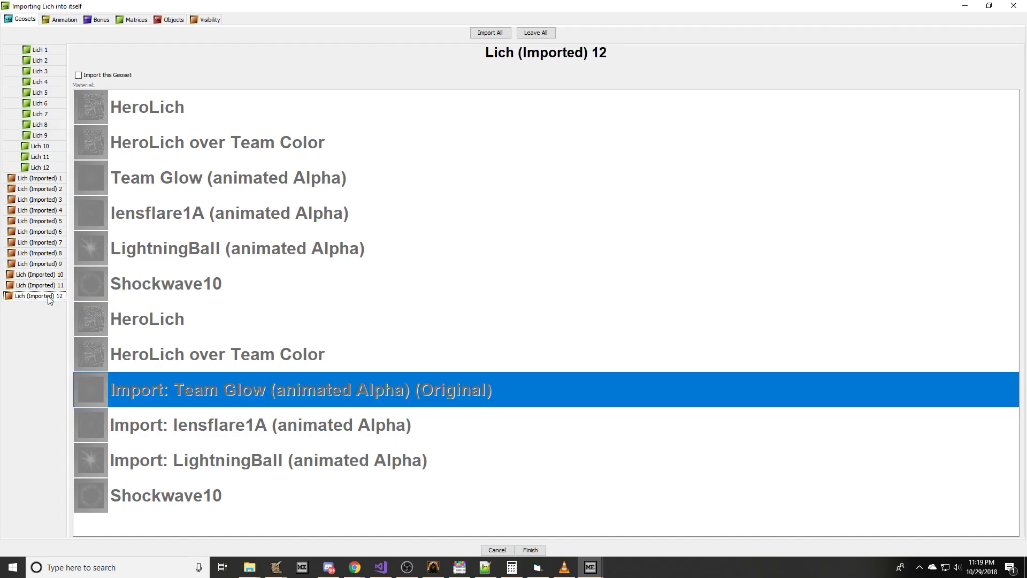
{"action": "left_click", "coordinate": [53, 285]}
{"action": "left_click", "coordinate": [53, 275]}
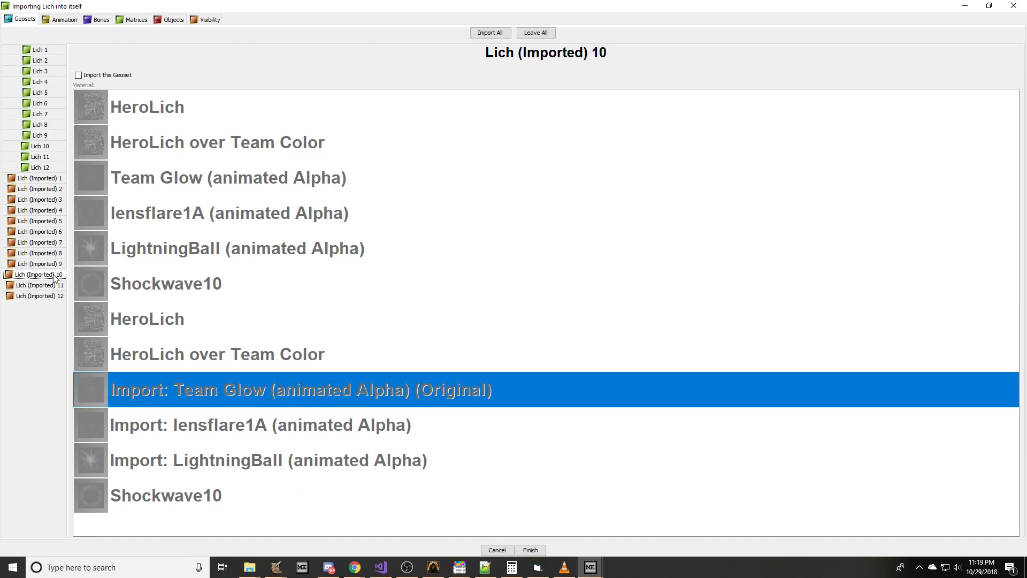
{"action": "left_click", "coordinate": [56, 264]}
{"action": "left_click", "coordinate": [57, 232]}
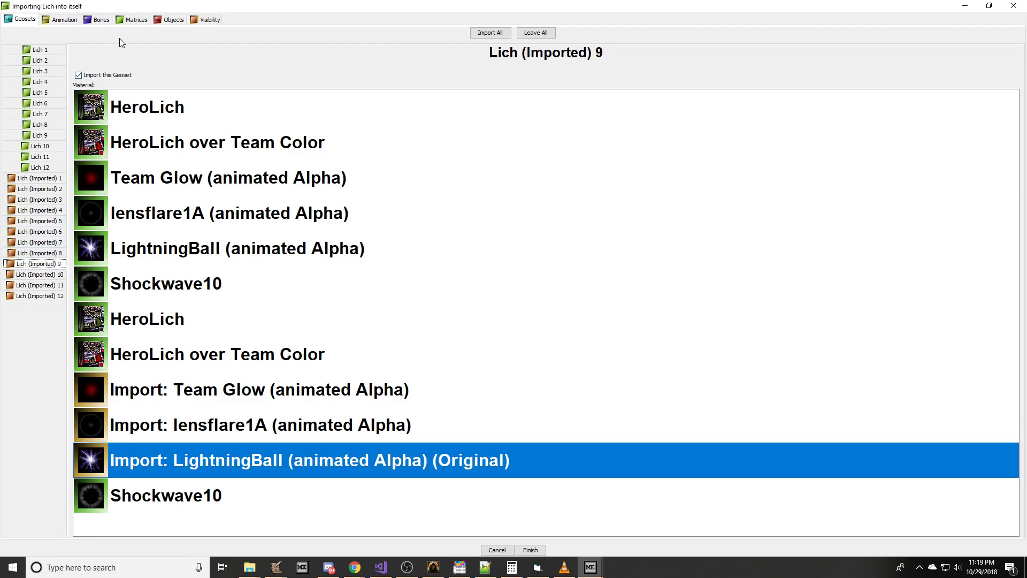
Set all matrices to available, original names, and check the bone references of Lich (Imported) 6 and 9.
{"action": "left_click", "coordinate": [136, 20]}
{"action": "left_click", "coordinate": [38, 252]}
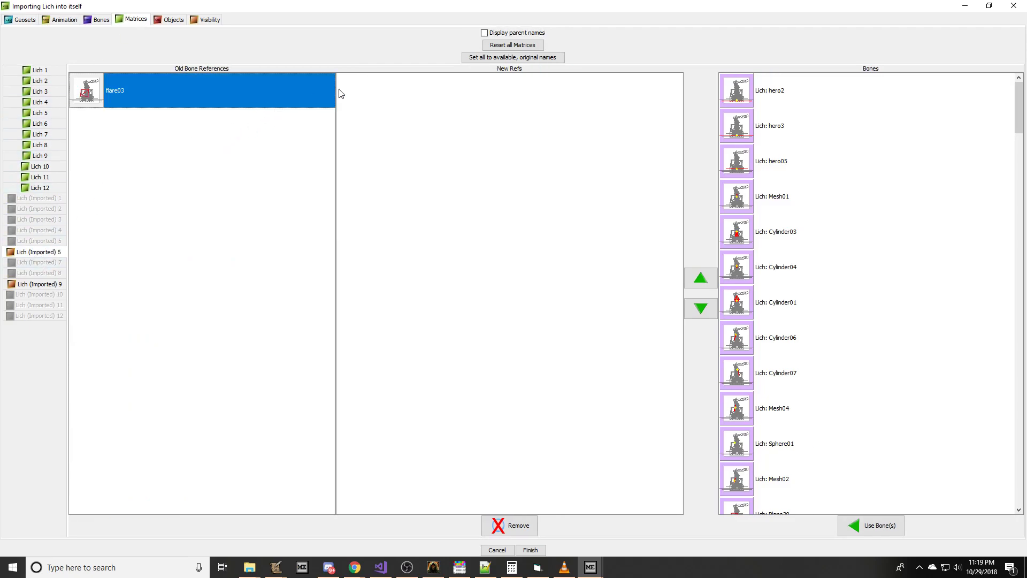
{"action": "left_click", "coordinate": [492, 60]}
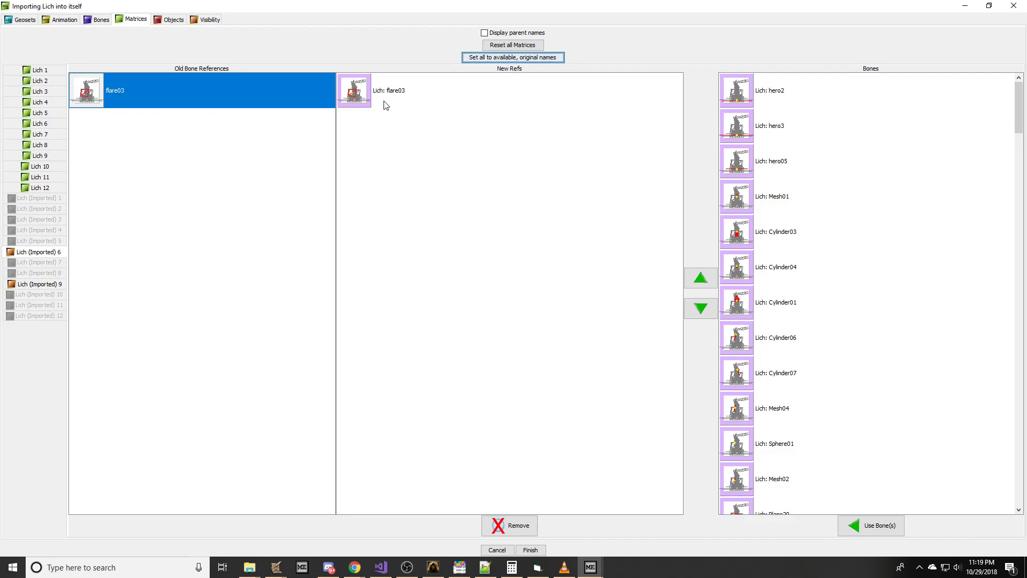
{"action": "left_click", "coordinate": [37, 284]}
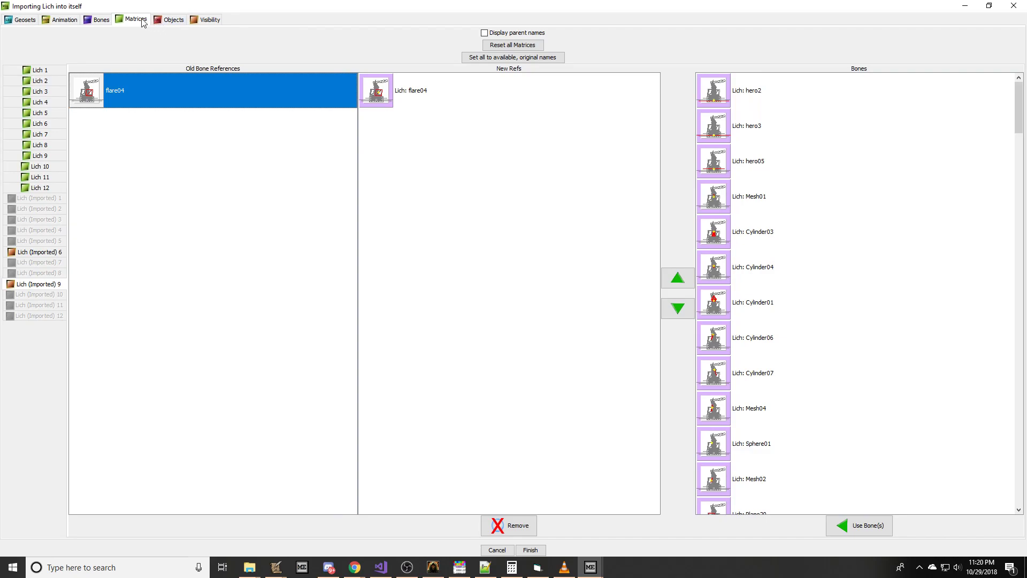
Review the bone, matrix and Stand Channel animation settings of the import.
{"action": "left_click", "coordinate": [101, 20]}
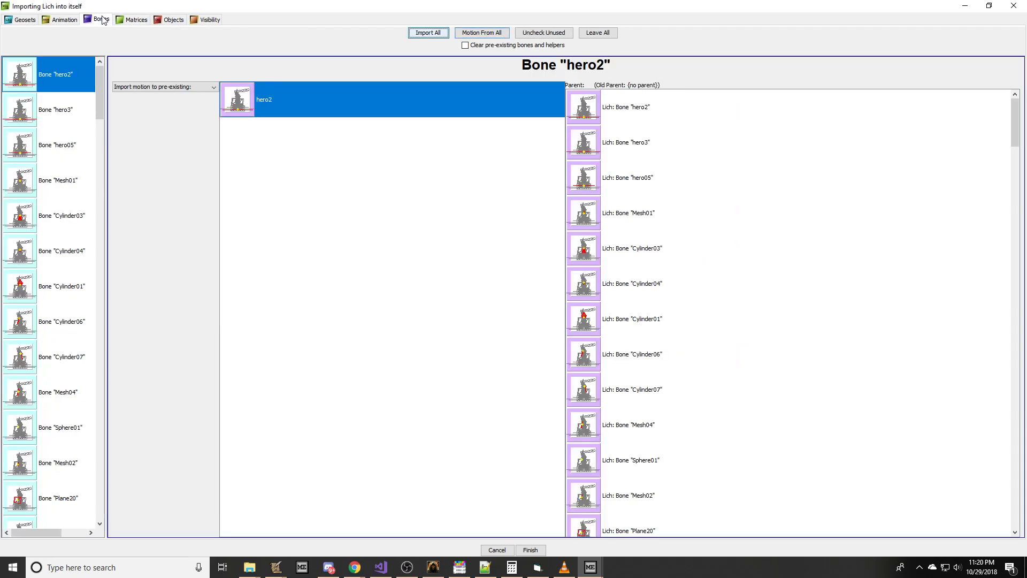
{"action": "left_click", "coordinate": [136, 20]}
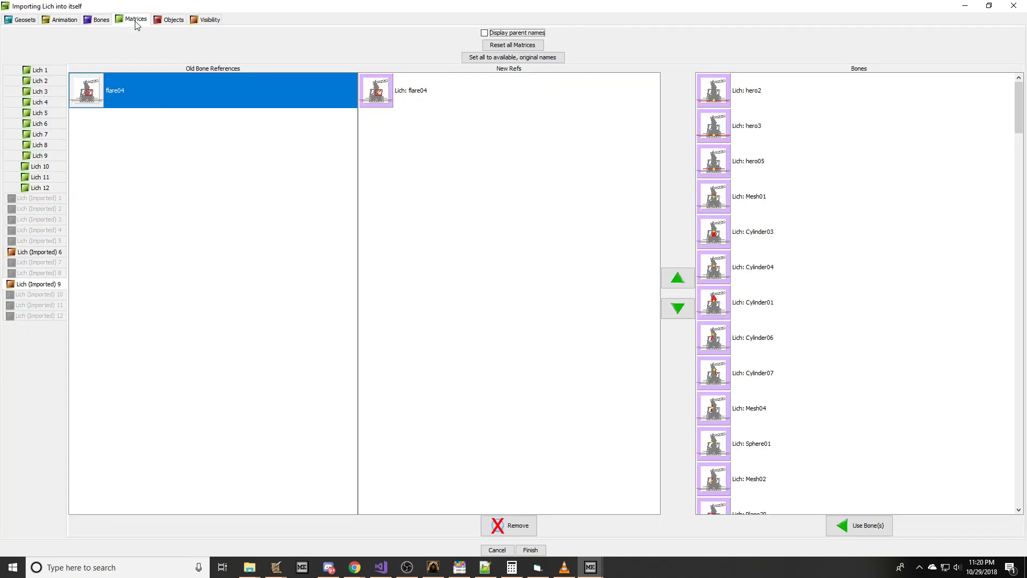
{"action": "left_click", "coordinate": [95, 21]}
{"action": "left_click", "coordinate": [72, 24]}
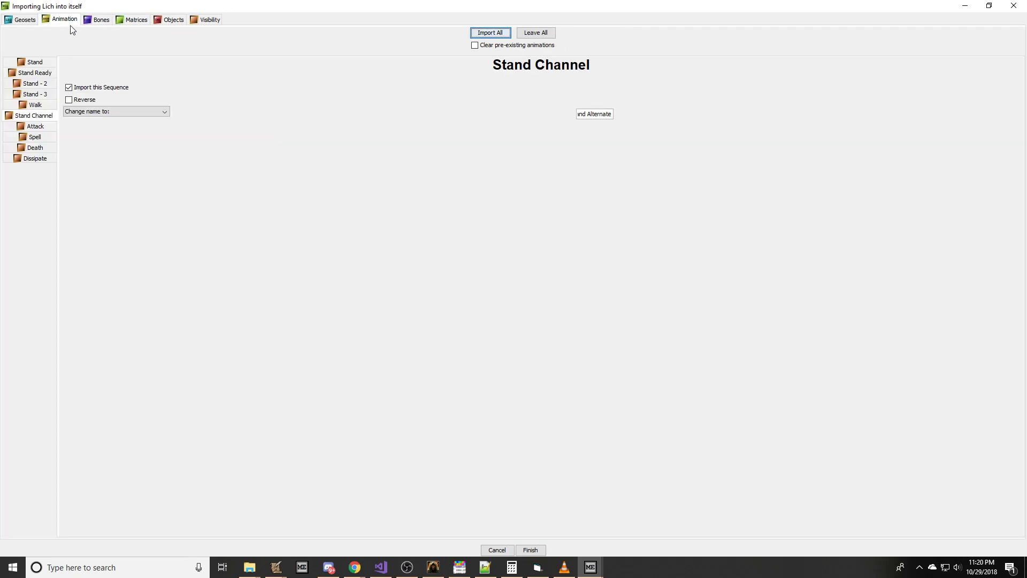
{"action": "left_click", "coordinate": [41, 109]}
{"action": "left_click", "coordinate": [41, 114]}
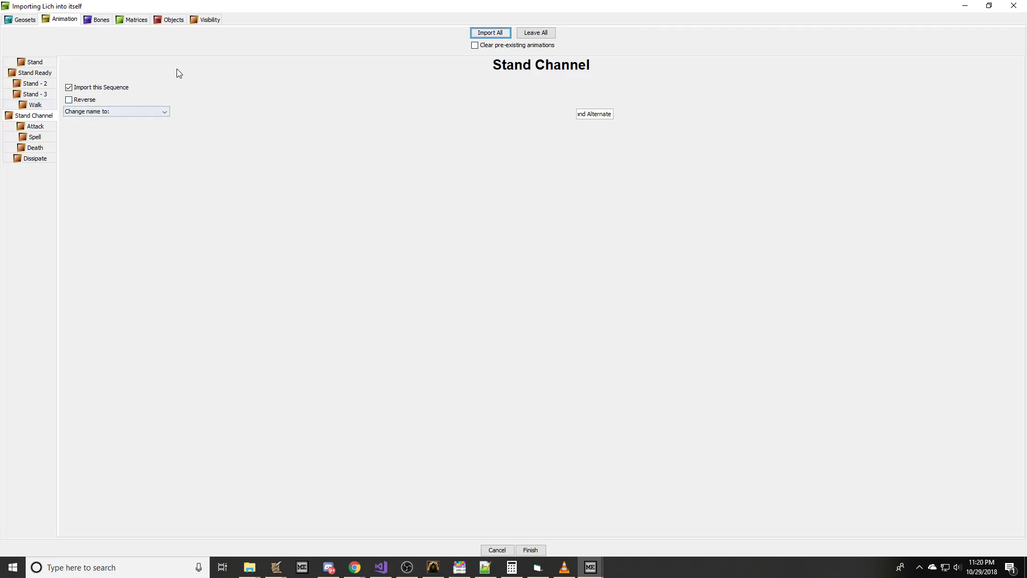
{"action": "left_click", "coordinate": [113, 21]}
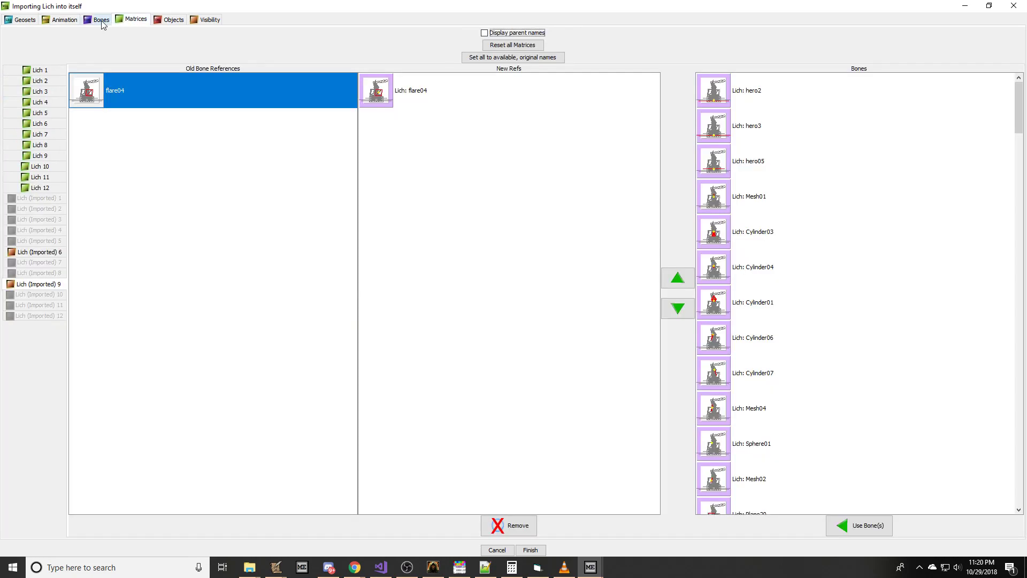
Leave all objects out of the import, and recheck the animation and bone settings.
{"action": "left_click", "coordinate": [169, 19]}
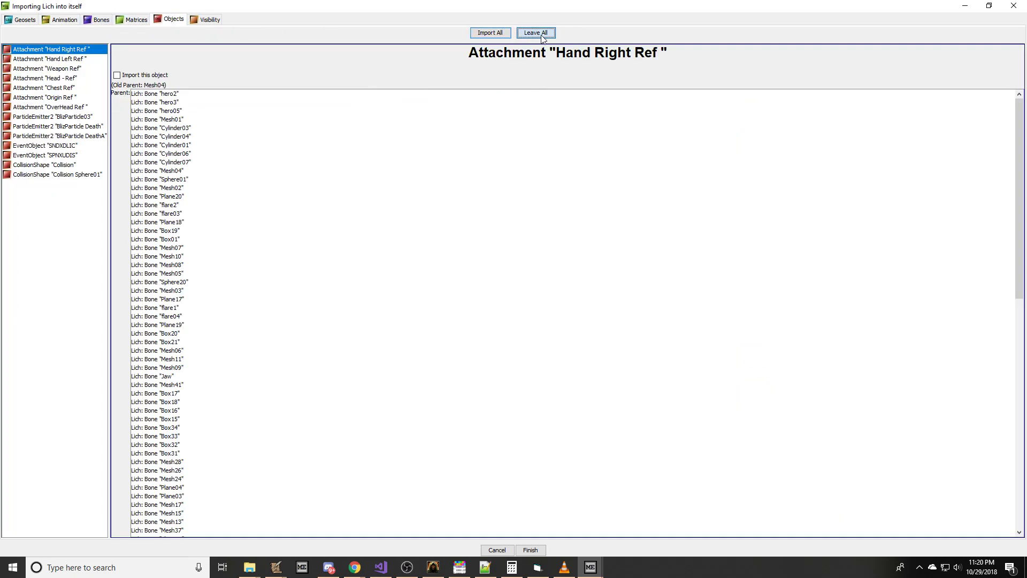
{"action": "left_click", "coordinate": [65, 19]}
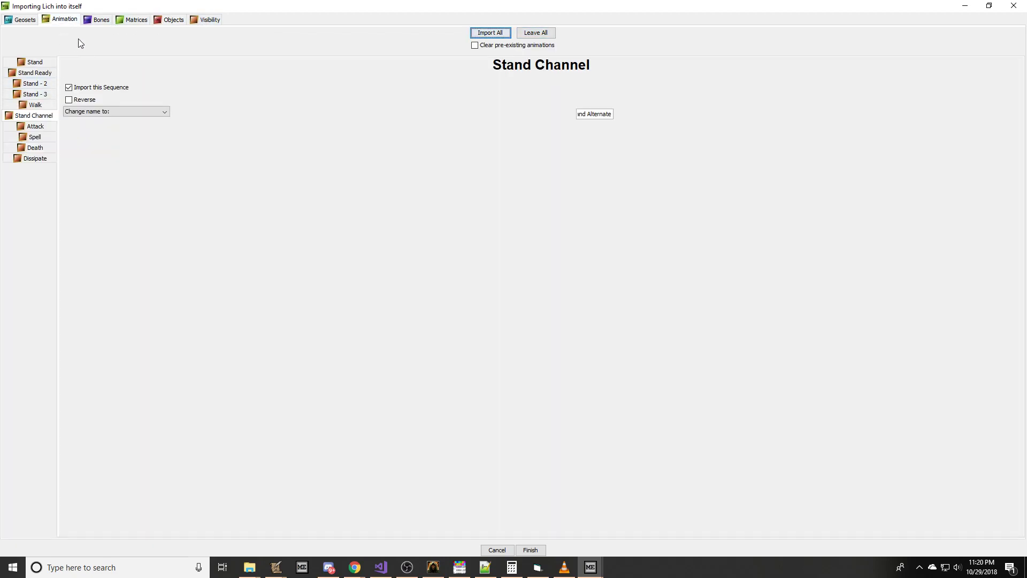
{"action": "left_click", "coordinate": [97, 20]}
{"action": "left_click_drag", "start_coordinate": [62, 85], "coordinate": [49, 321]}
{"action": "left_click", "coordinate": [171, 20]}
Set the existing animation visibility of Lich (Imported) Geoset 6 and Geoset 9 to Not visible, and check both geosets.
{"action": "left_click", "coordinate": [207, 20]}
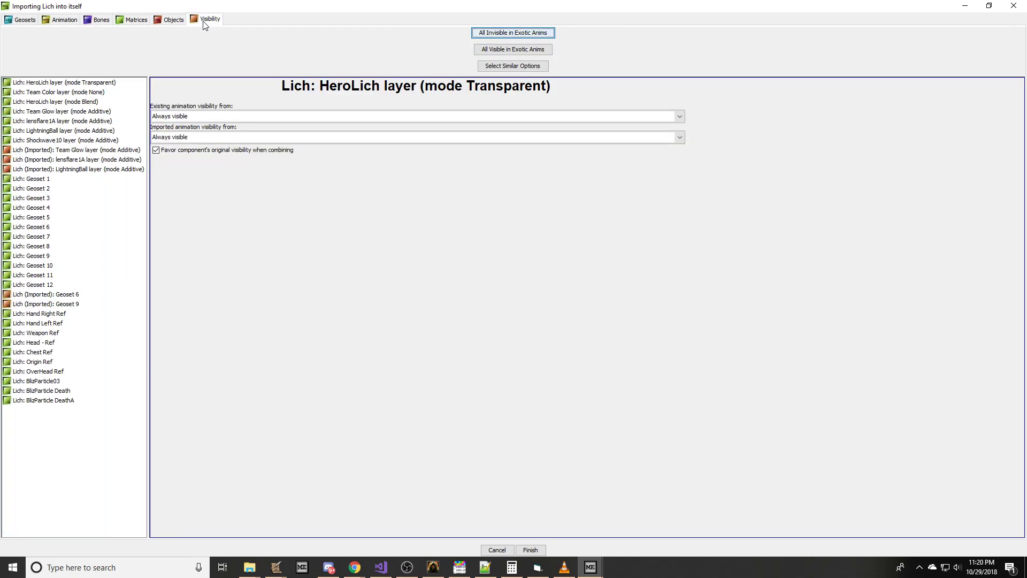
{"action": "left_click", "coordinate": [64, 294]}
{"action": "left_click", "coordinate": [83, 303], "text": "shift"}
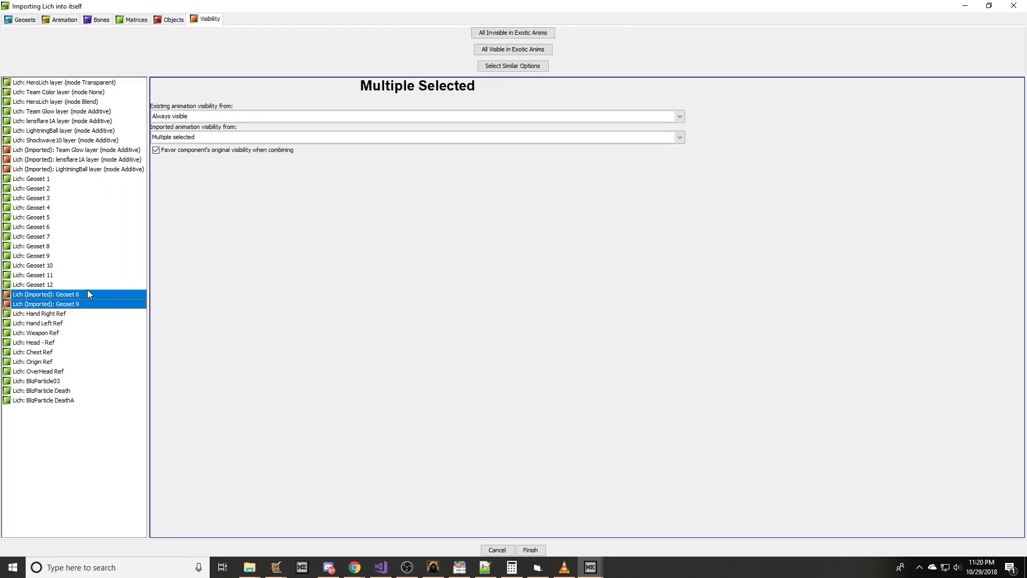
{"action": "left_click", "coordinate": [184, 116]}
{"action": "left_click", "coordinate": [166, 179]}
{"action": "left_click", "coordinate": [42, 294]}
{"action": "left_click", "coordinate": [46, 303]}
{"action": "left_click", "coordinate": [47, 295]}
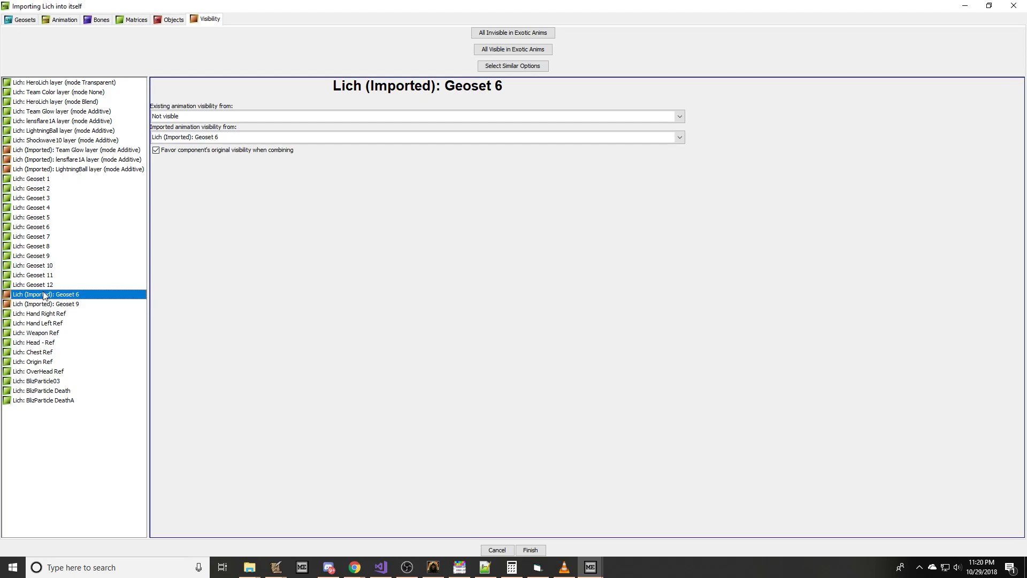
Set the imported animation visibility of the original Lich Geoset 6 and Geoset 9 to Not visible.
{"action": "left_click", "coordinate": [53, 254]}
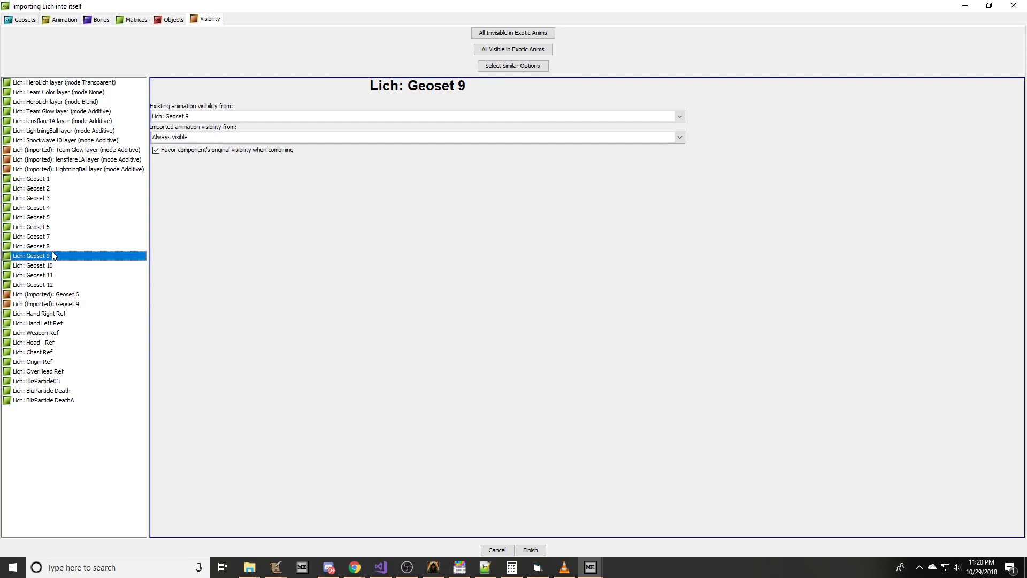
{"action": "left_click", "coordinate": [53, 226], "text": "ctrl"}
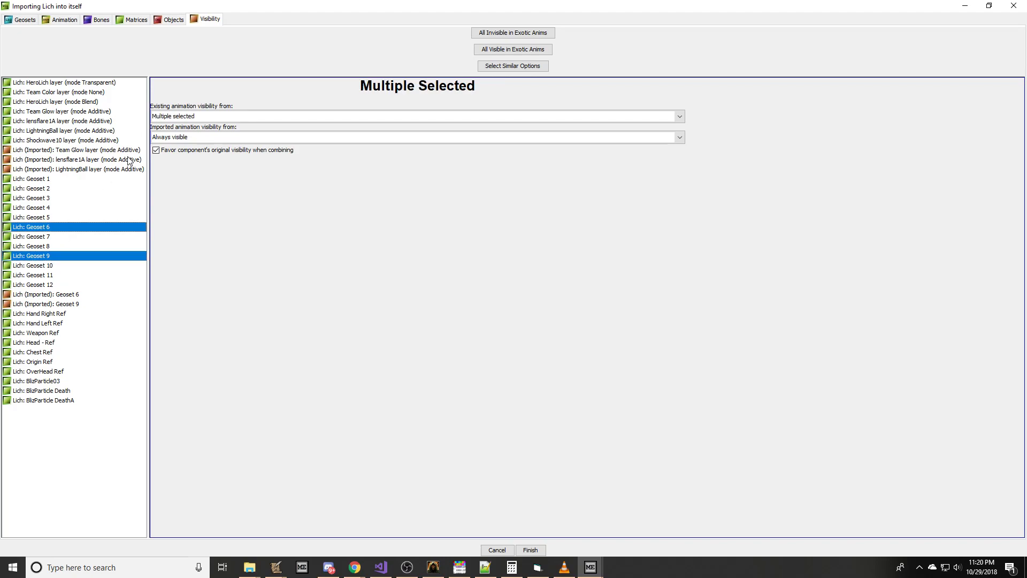
{"action": "left_click", "coordinate": [183, 137]}
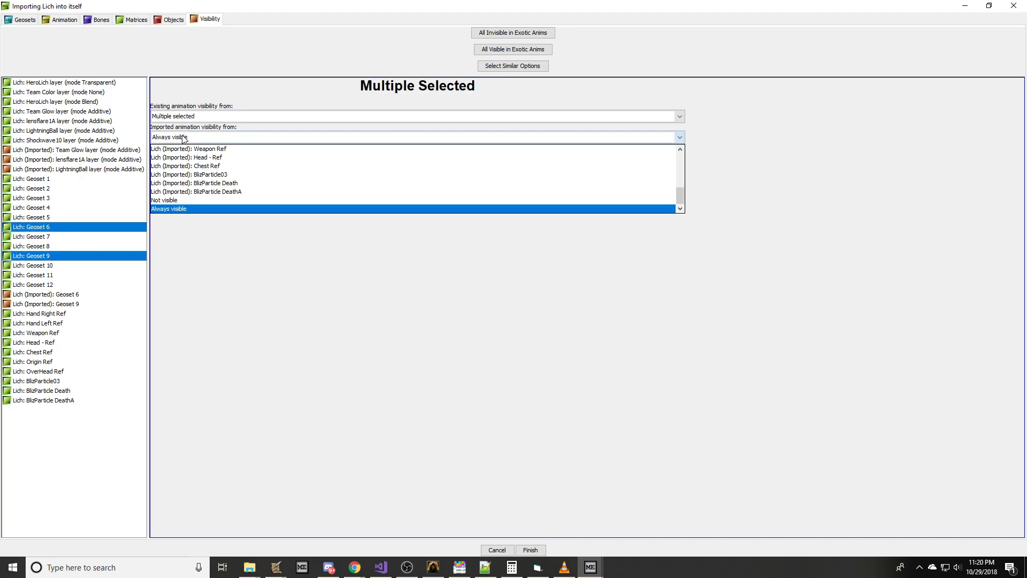
{"action": "left_click", "coordinate": [177, 200]}
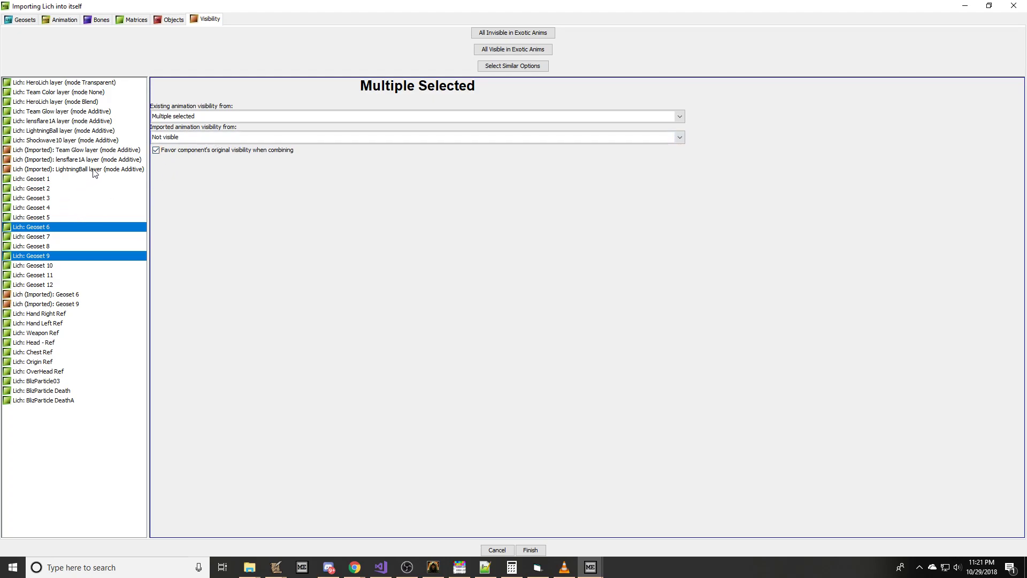
Apply Select Similar Options to the visibility settings, then make original Lich Geosets 6 and 9 Not visible in the imported animation.
{"action": "left_click", "coordinate": [527, 74]}
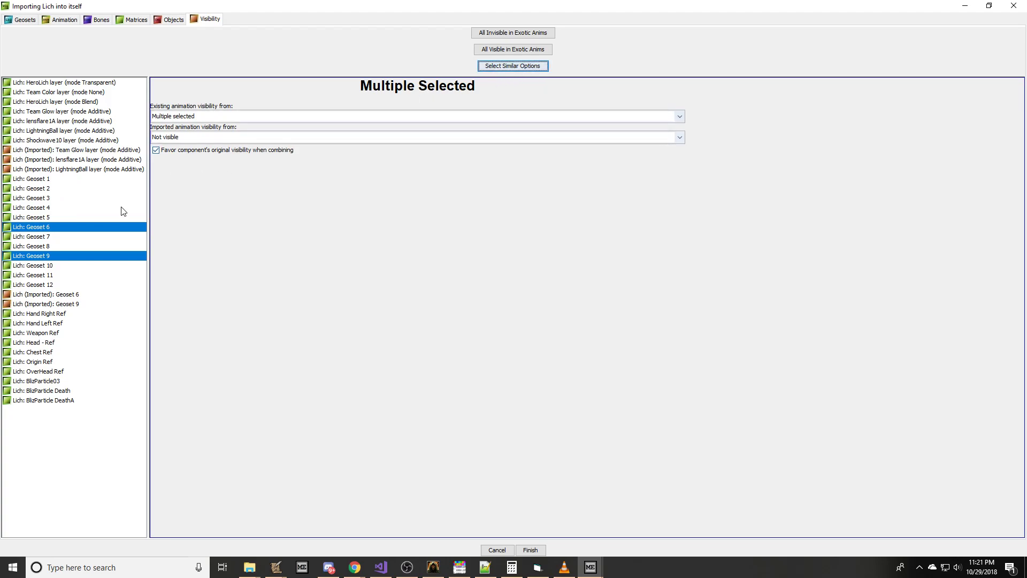
{"action": "left_click", "coordinate": [83, 217]}
{"action": "left_click", "coordinate": [81, 229]}
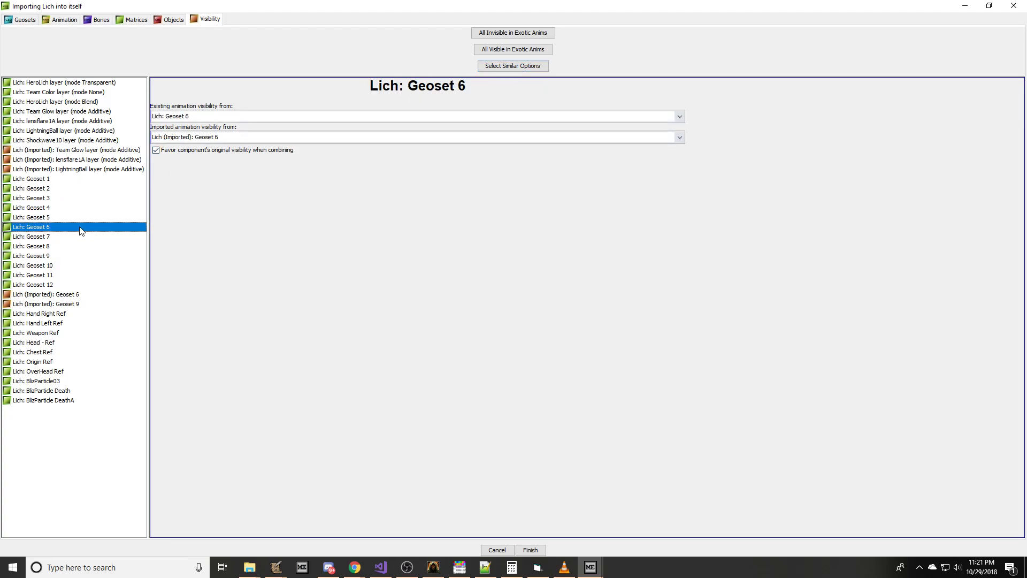
{"action": "left_click", "coordinate": [67, 256], "text": "ctrl"}
{"action": "left_click", "coordinate": [214, 140]}
{"action": "left_click", "coordinate": [189, 199]}
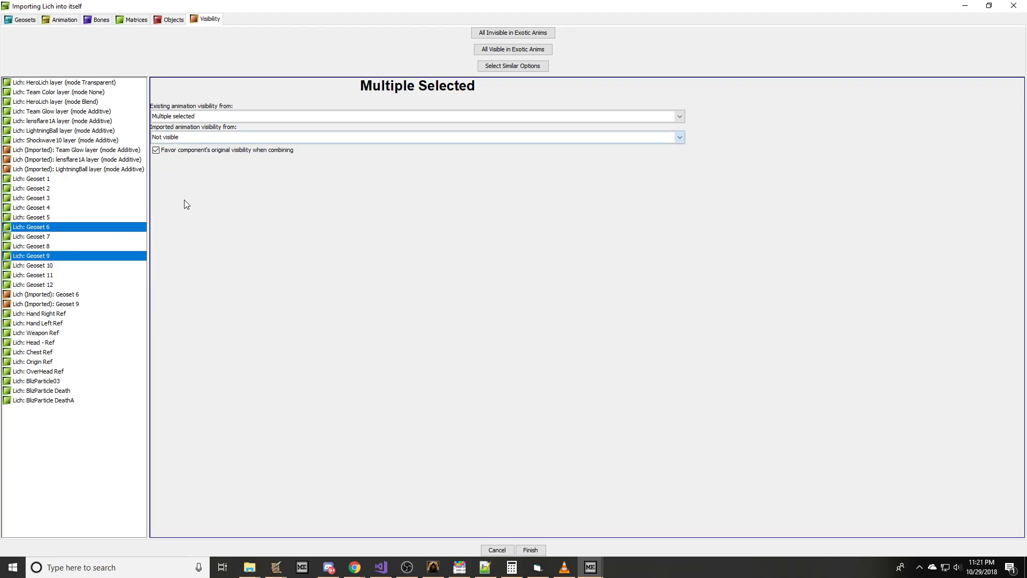
Make Lich (Imported) Geosets 6 and 9 Not visible in the existing animations.
{"action": "left_click", "coordinate": [60, 295]}
{"action": "left_click", "coordinate": [55, 303]}
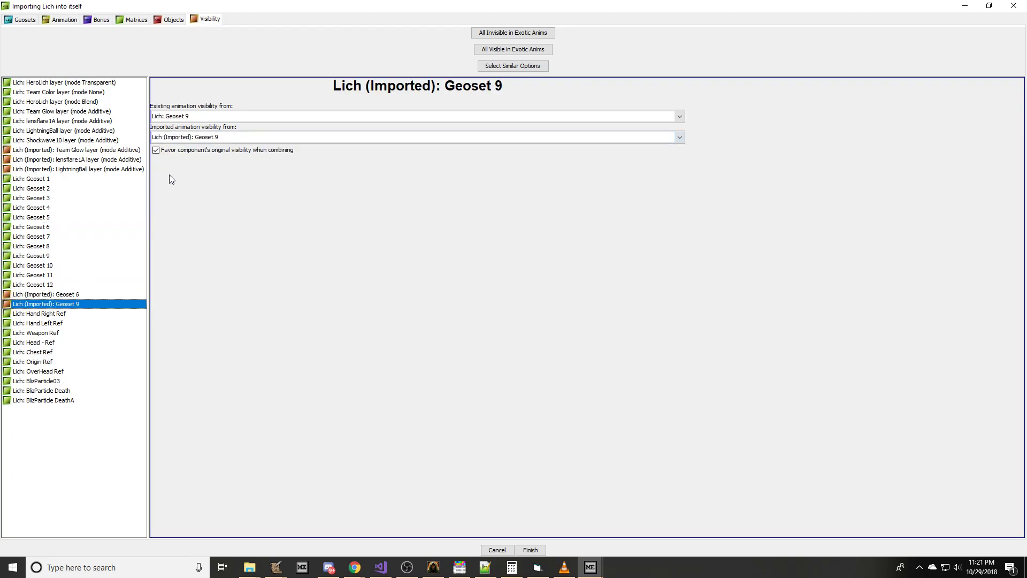
{"action": "left_click", "coordinate": [94, 290], "text": "ctrl"}
{"action": "left_click", "coordinate": [188, 117]}
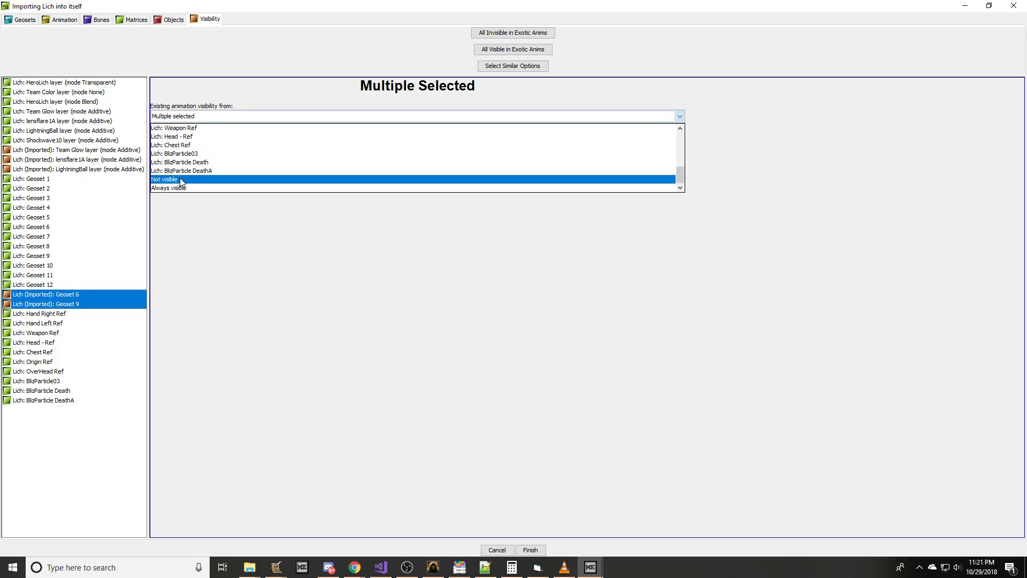
{"action": "left_click", "coordinate": [180, 177]}
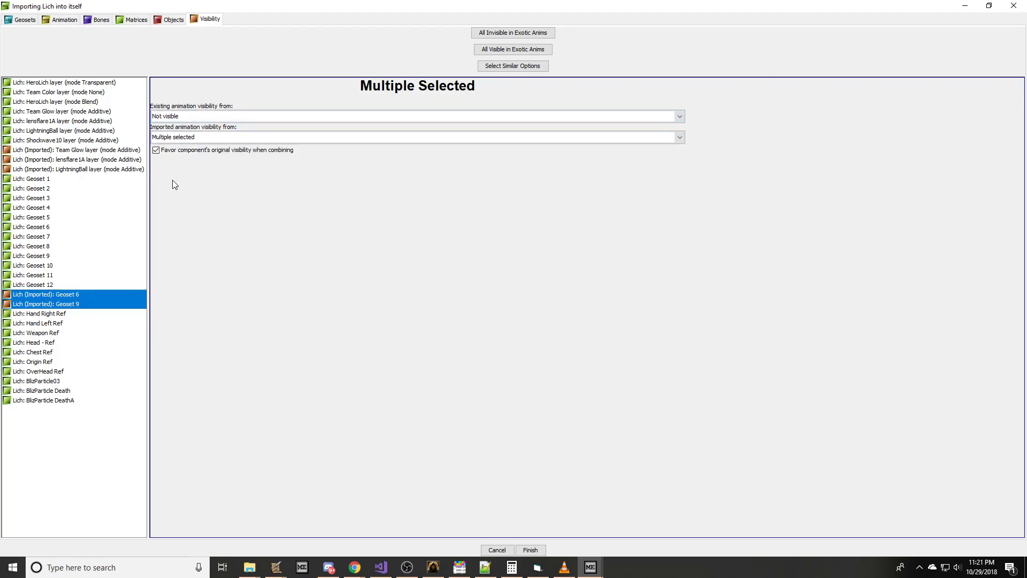
Check the visibility settings of the original Lich Geosets 8 and 7, and finish importing Lich into itself.
{"action": "left_click", "coordinate": [54, 247]}
{"action": "left_click", "coordinate": [59, 237]}
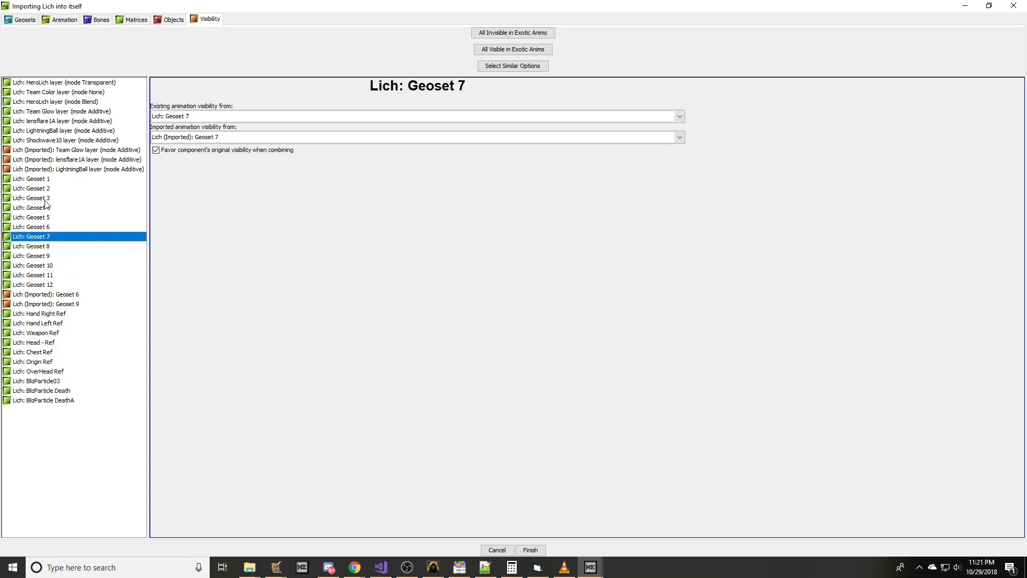
{"action": "left_click", "coordinate": [530, 550]}
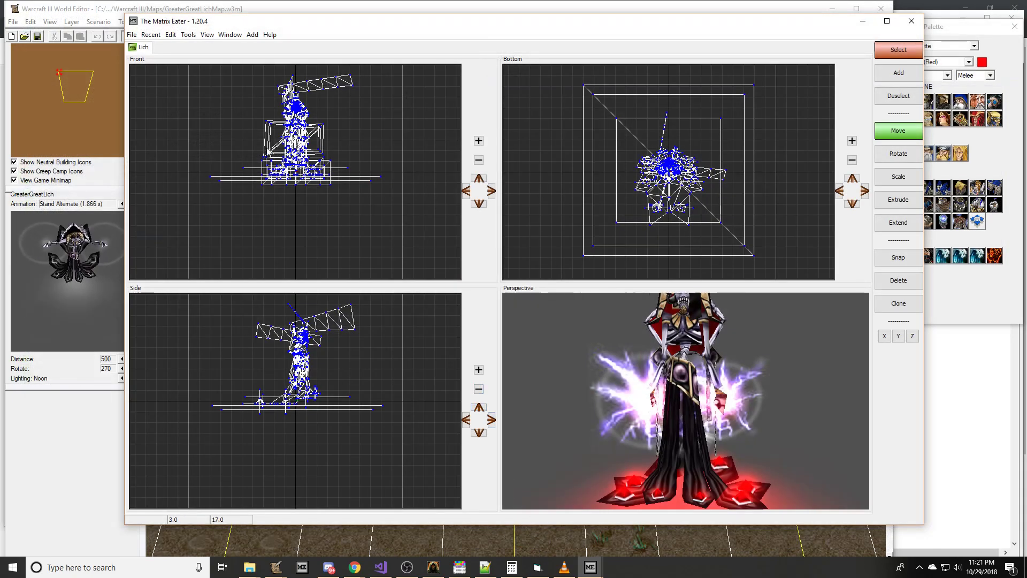
Save the combined model as Lich_wStandAlternate in the Warcraft III Binary Model format in the LichAnimations folder.
{"action": "left_click", "coordinate": [131, 35]}
{"action": "left_click", "coordinate": [155, 132]}
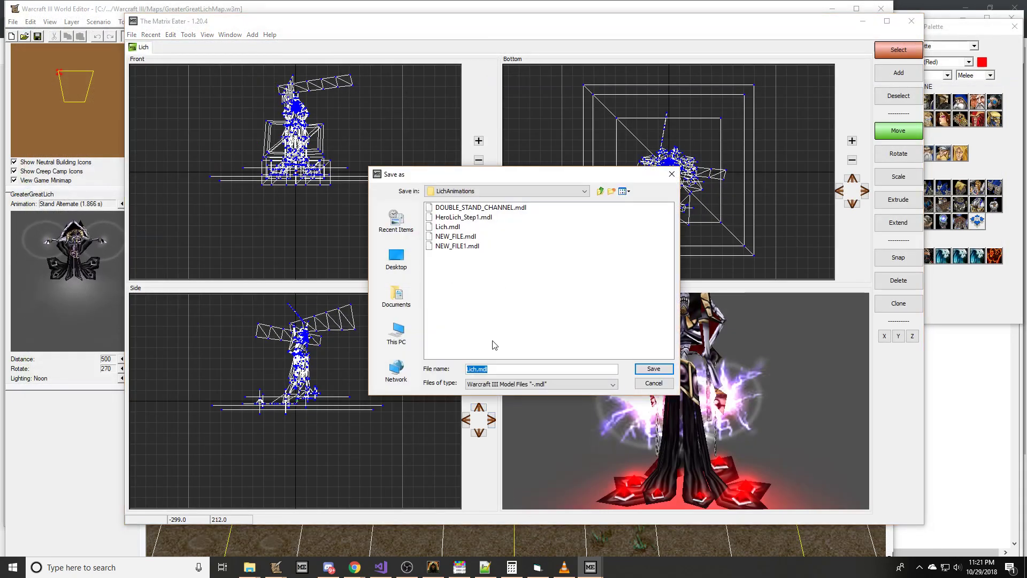
{"action": "left_click", "coordinate": [503, 383]}
{"action": "left_click", "coordinate": [513, 412]}
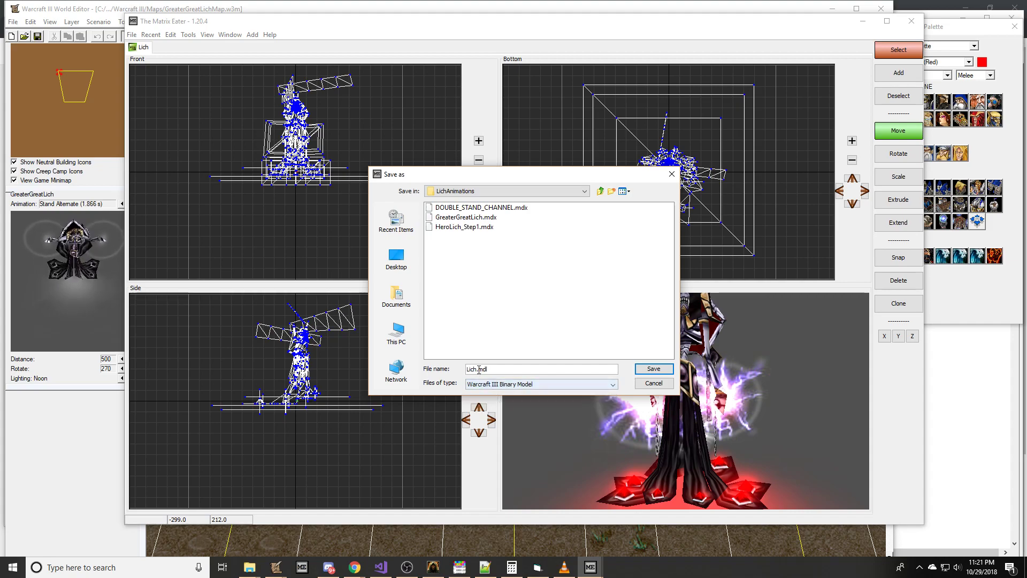
{"action": "type", "text": "_w"}
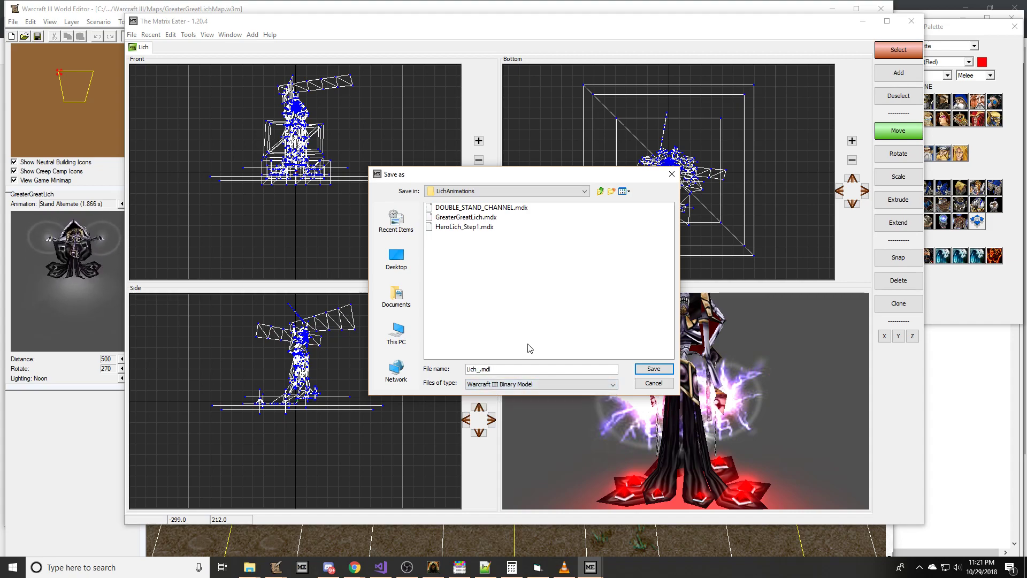
{"action": "type", "text": "Stan"}
{"action": "key", "text": "BackSpace"}
{"action": "key", "text": "BackSpace"}
{"action": "key", "text": "BackSpace"}
{"action": "key", "text": "BackSpace"}
{"action": "type", "text": "Stand Alternat"}
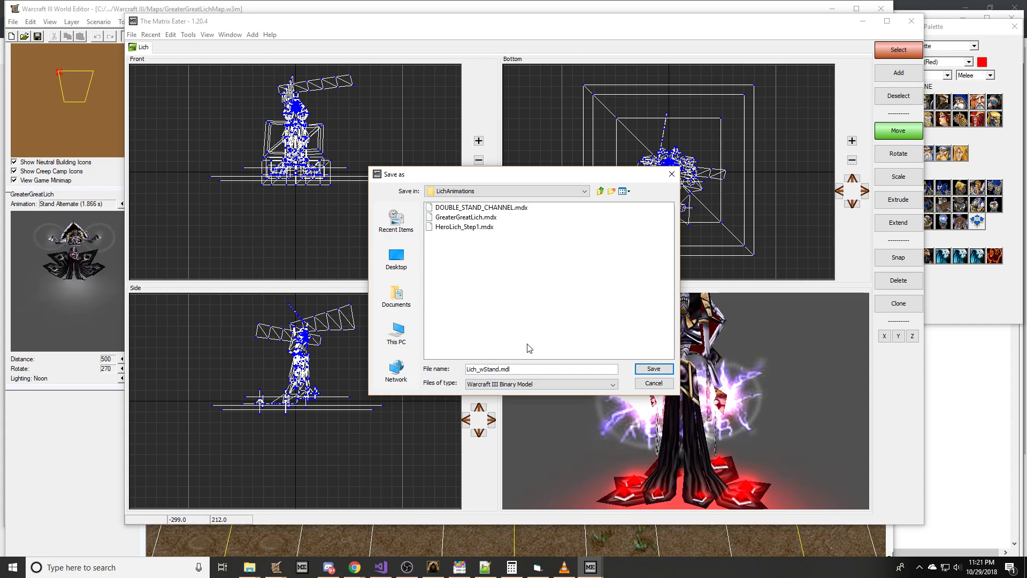
{"action": "type", "text": "e"}
{"action": "key", "text": "Return"}
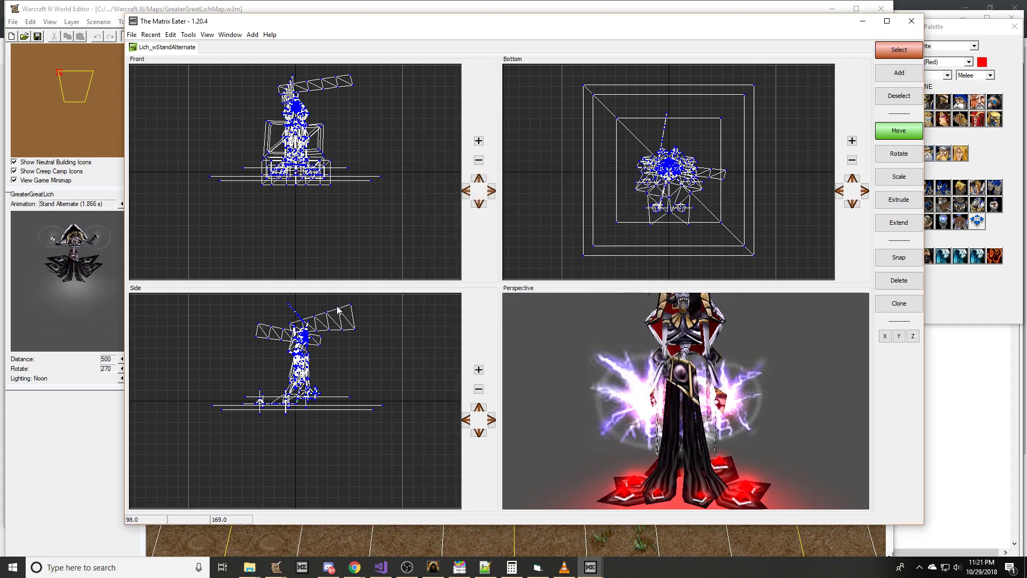
Switch to the Warcraft III World Editor, import Lich_wStandAlternate.mdx into GreaterGreatLichMap, and save the map.
{"action": "left_click", "coordinate": [121, 137]}
{"action": "left_click", "coordinate": [238, 36]}
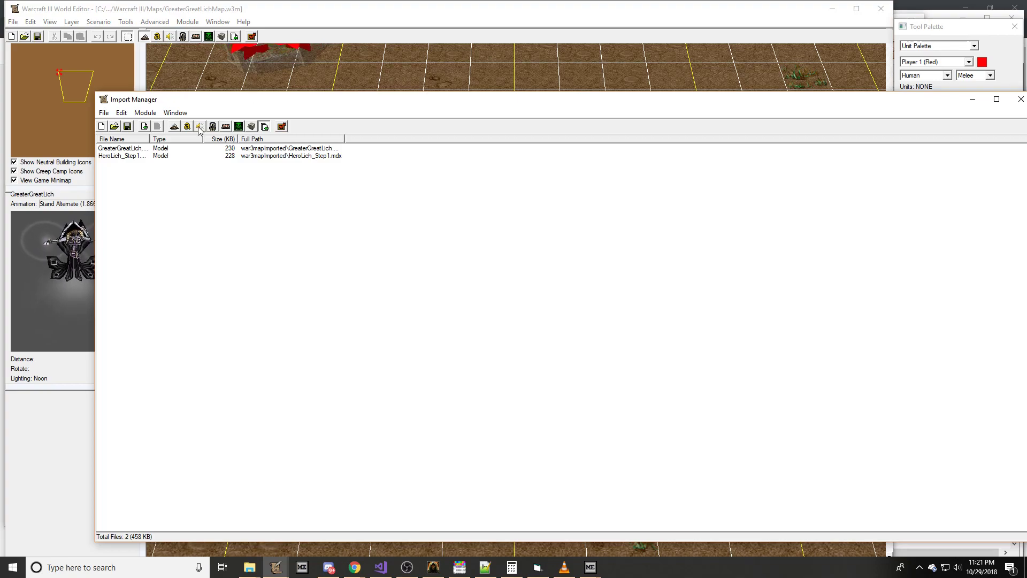
{"action": "left_click", "coordinate": [144, 129]}
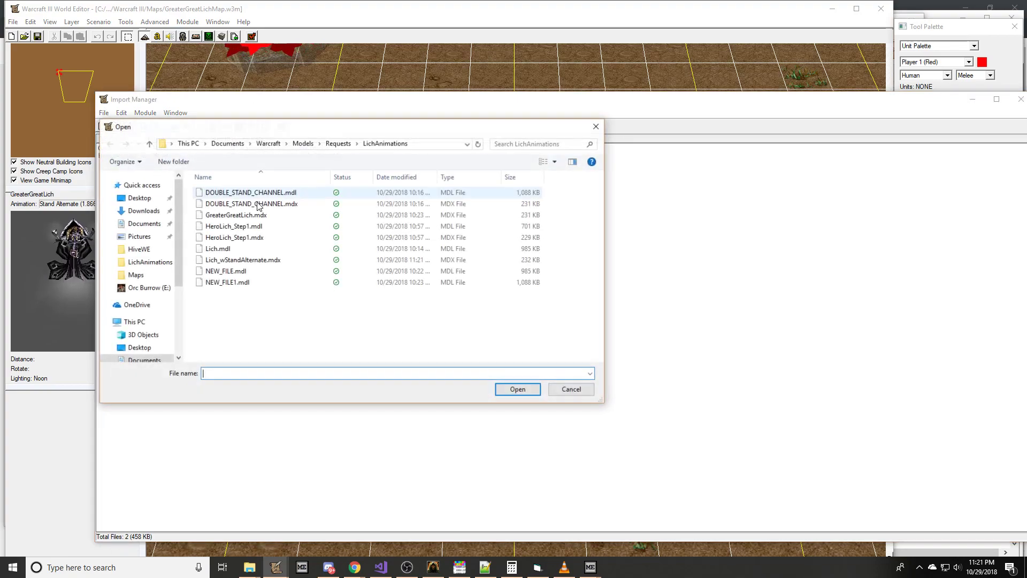
{"action": "double_click", "coordinate": [243, 260]}
{"action": "left_click", "coordinate": [128, 126]}
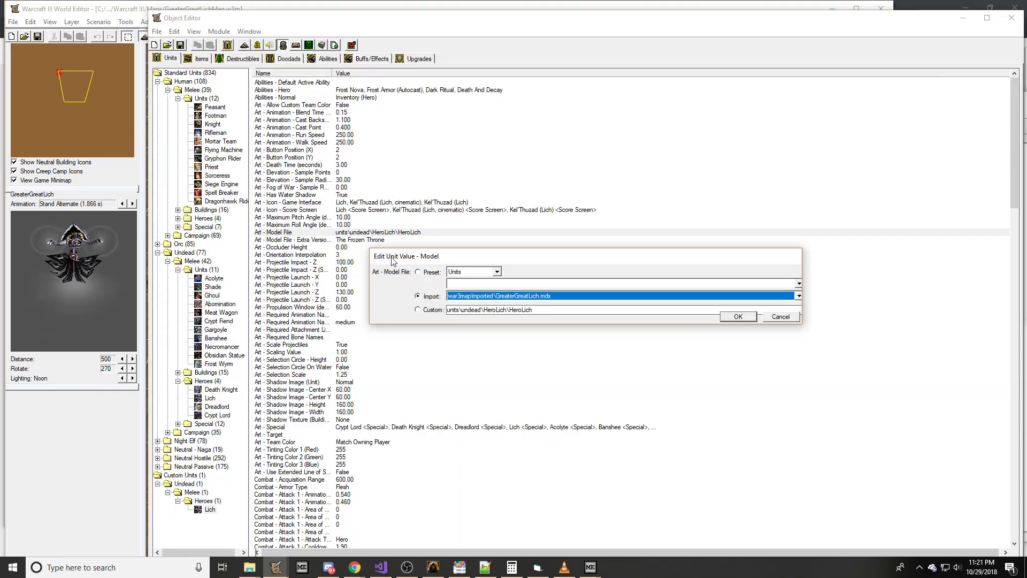
Choose the imported Lich_wStandAlternate.mdx as the Lich's model file in the Object Editor.
{"action": "left_click", "coordinate": [798, 295]}
{"action": "left_click", "coordinate": [492, 320]}
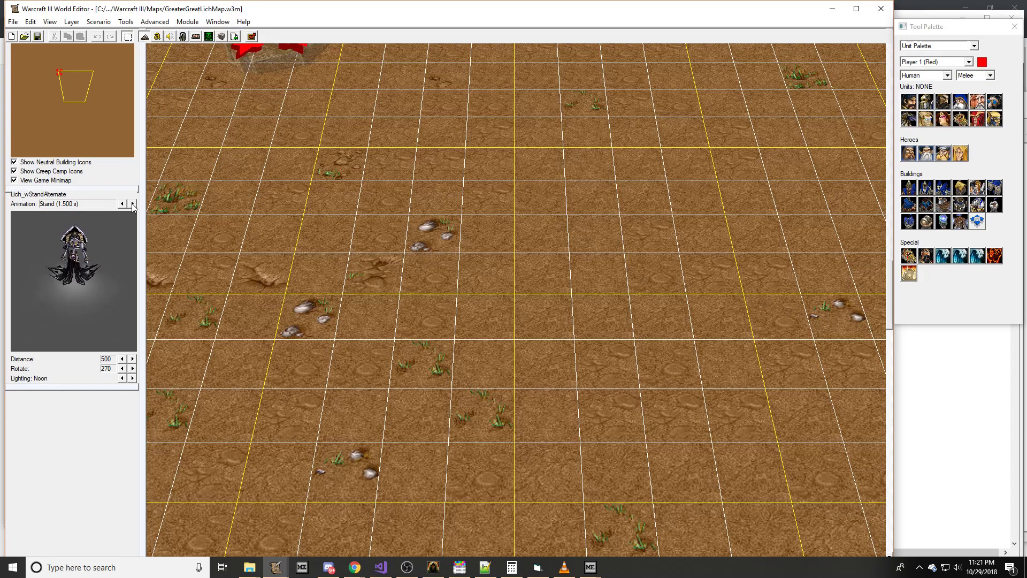
Preview the imported model's animations one after another, checking the hand effects in Stand Channel and Stand Alternate.
{"action": "left_click", "coordinate": [133, 204]}
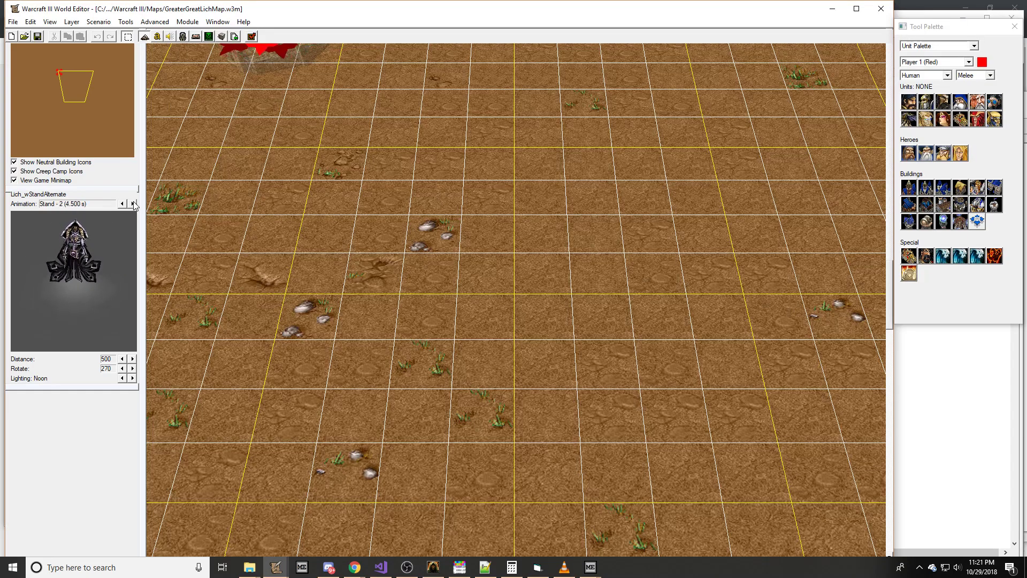
{"action": "left_click", "coordinate": [134, 203]}
{"action": "left_click", "coordinate": [133, 204]}
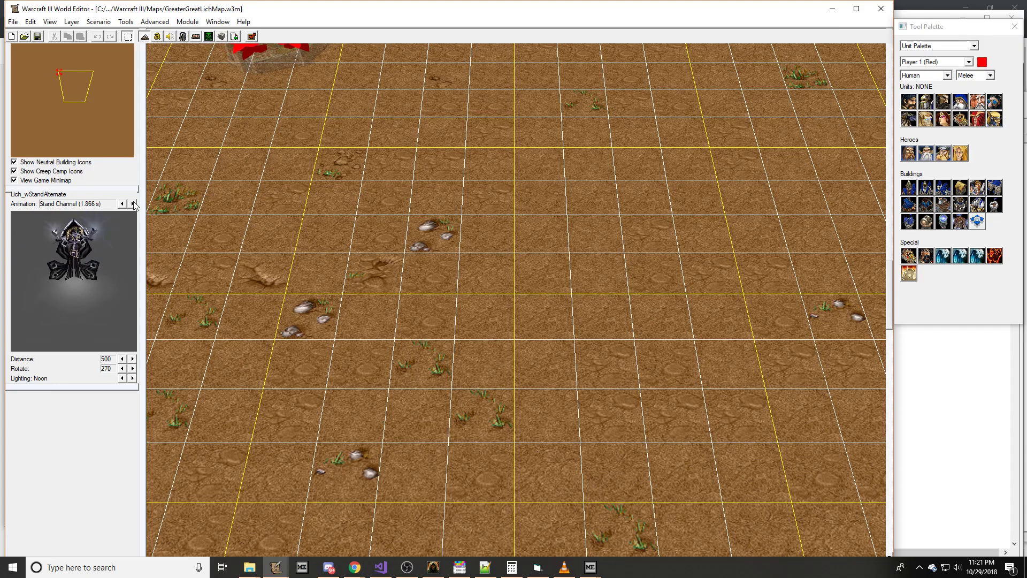
{"action": "left_click", "coordinate": [123, 204]}
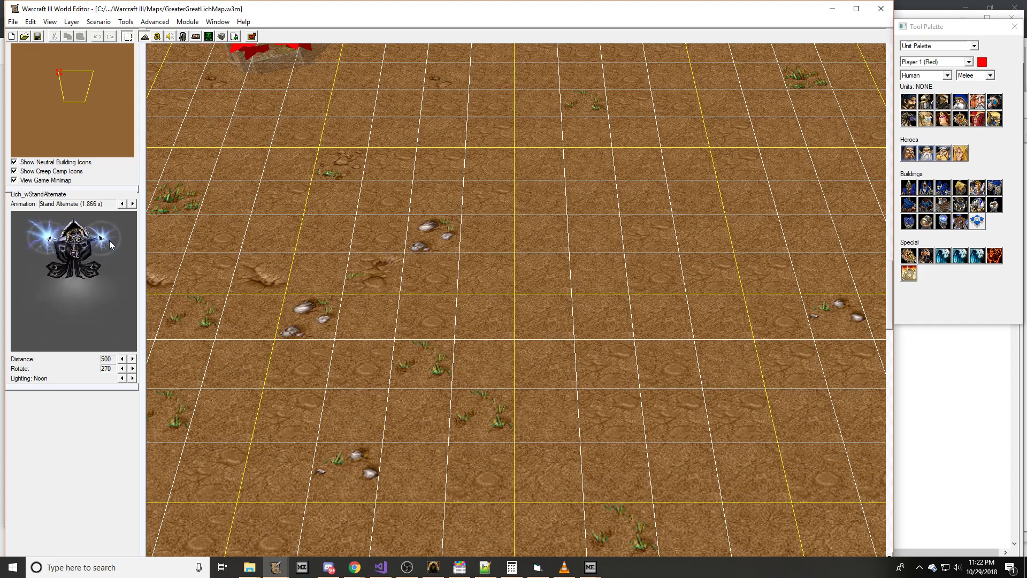
{"action": "left_click", "coordinate": [122, 206]}
{"action": "left_click", "coordinate": [133, 204]}
{"action": "left_click", "coordinate": [133, 204]}
{"action": "left_click", "coordinate": [134, 204]}
{"action": "left_click", "coordinate": [133, 204]}
{"action": "left_click", "coordinate": [133, 205]}
{"action": "left_click", "coordinate": [133, 205]}
{"action": "left_click", "coordinate": [133, 204]}
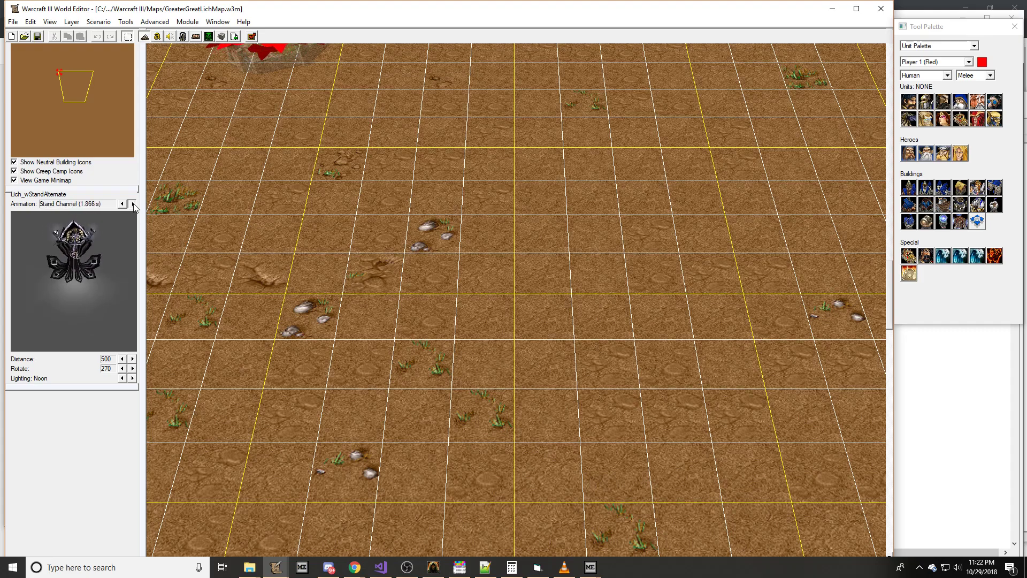
{"action": "left_click", "coordinate": [120, 204]}
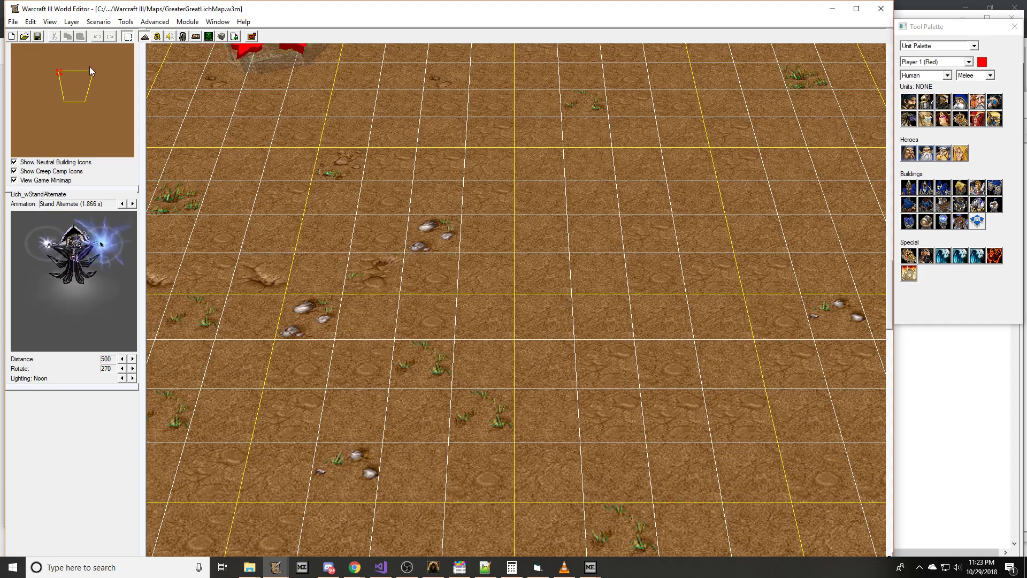
Widen the Import Manager columns to show complete file names and paths, and highlight Lich_wStandAlternate.mdx.
{"action": "left_click", "coordinate": [235, 36]}
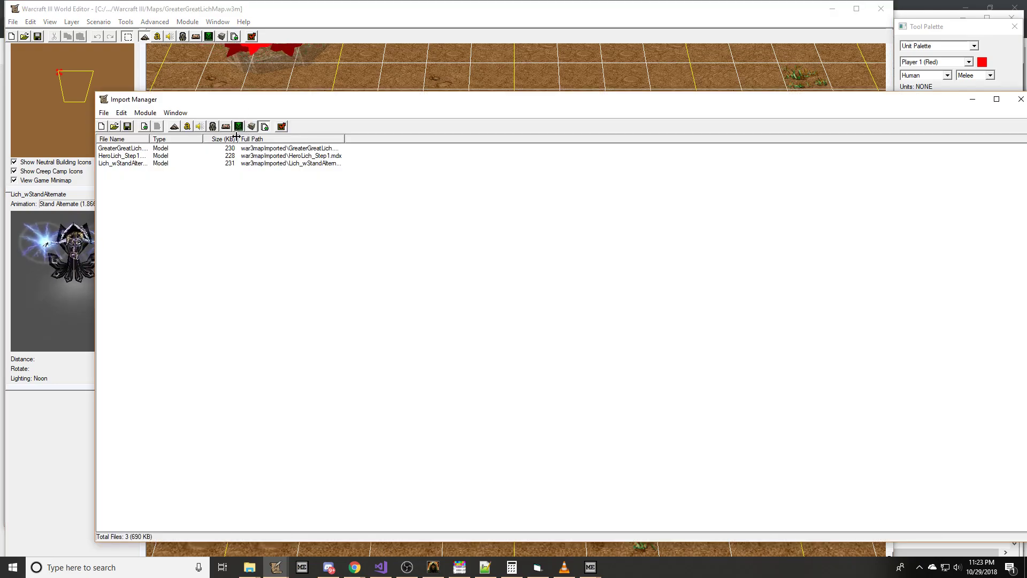
{"action": "left_click_drag", "start_coordinate": [237, 139], "coordinate": [287, 138]}
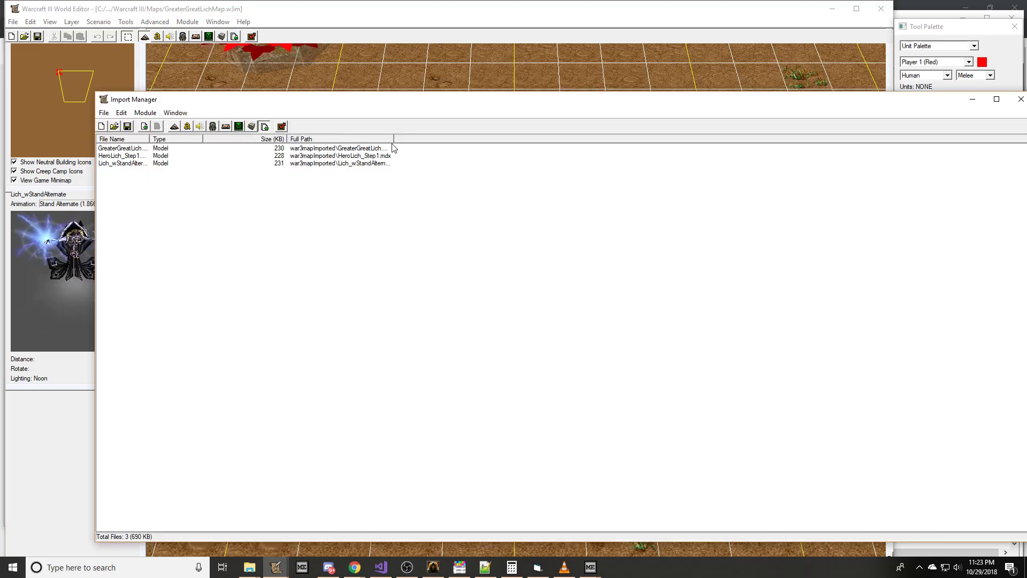
{"action": "left_click_drag", "start_coordinate": [394, 140], "coordinate": [466, 141]}
{"action": "left_click", "coordinate": [425, 156]}
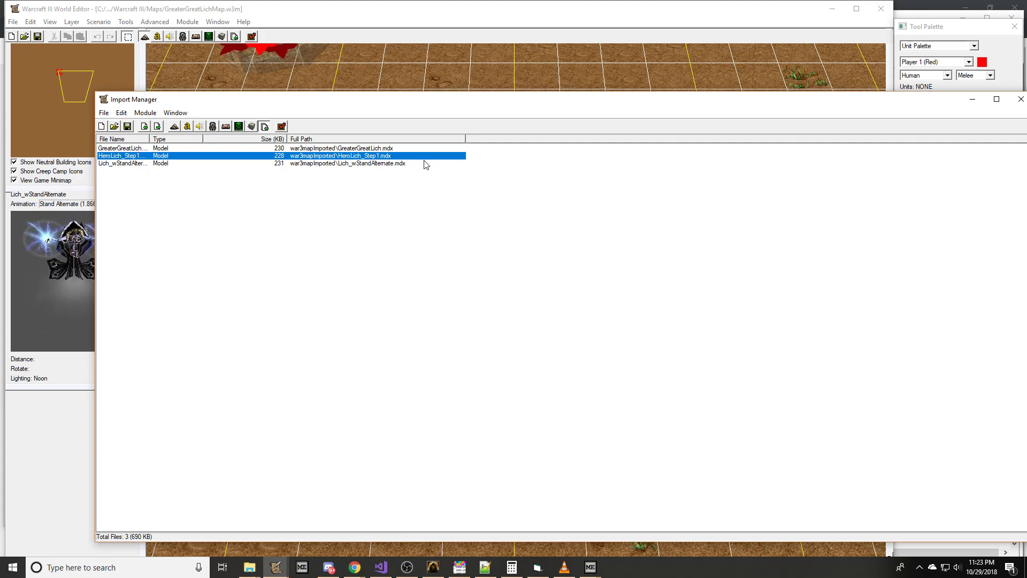
{"action": "double_click", "coordinate": [149, 139]}
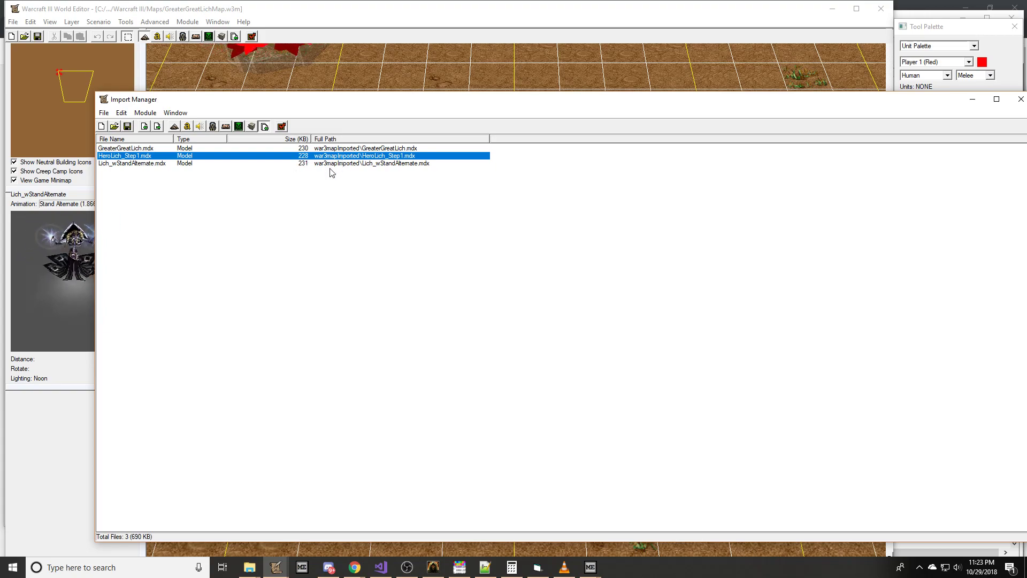
{"action": "left_click", "coordinate": [351, 163]}
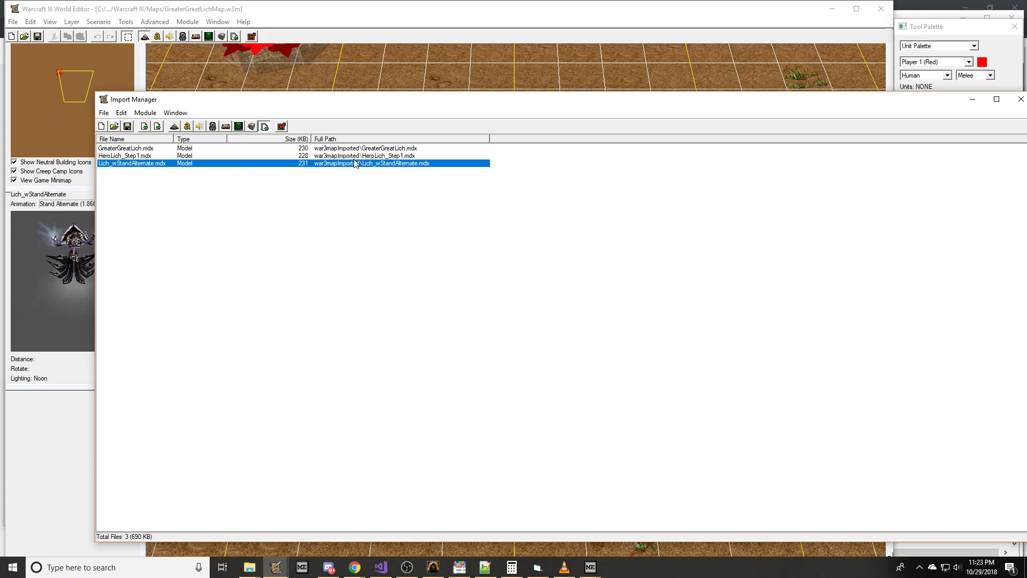
Return to the map's model preview and step between the neighbouring animations, Stand Channel and Stand Alternate to compare their hand effects.
{"action": "left_click", "coordinate": [41, 233]}
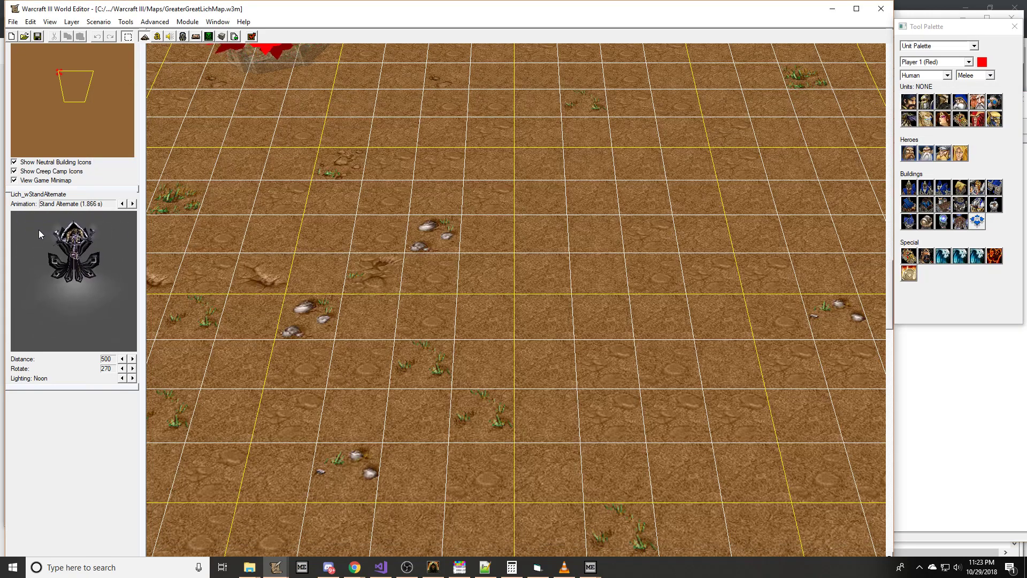
{"action": "left_click", "coordinate": [122, 204]}
{"action": "left_click", "coordinate": [122, 204]}
{"action": "left_click", "coordinate": [122, 205]}
{"action": "left_click", "coordinate": [133, 205]}
{"action": "left_click", "coordinate": [132, 205]}
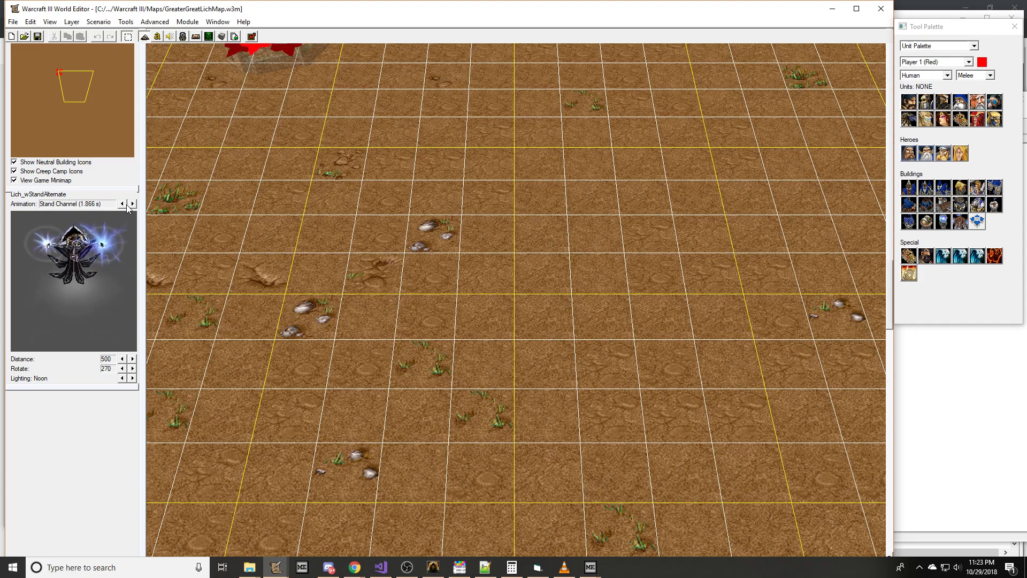
{"action": "left_click", "coordinate": [132, 204]}
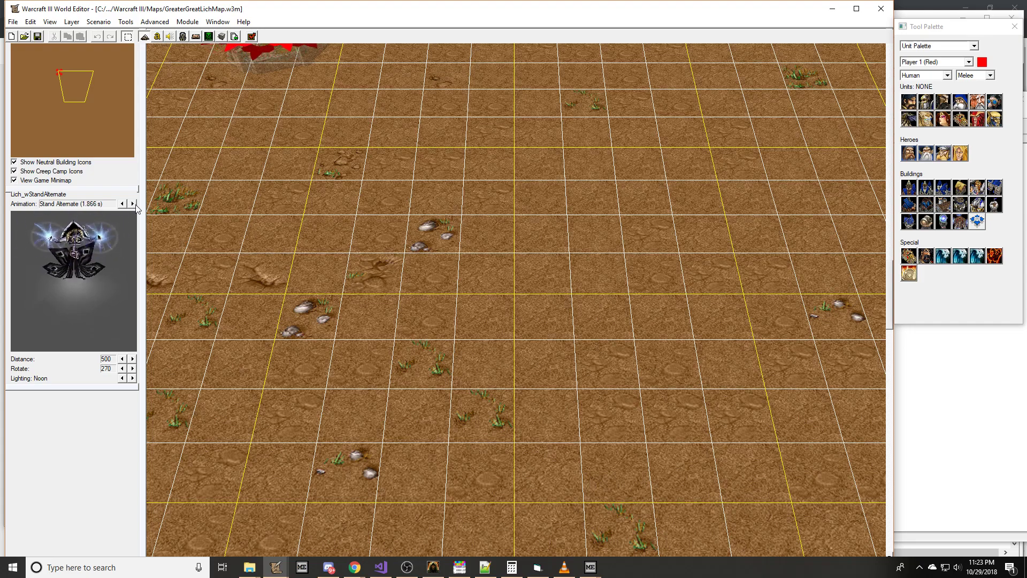